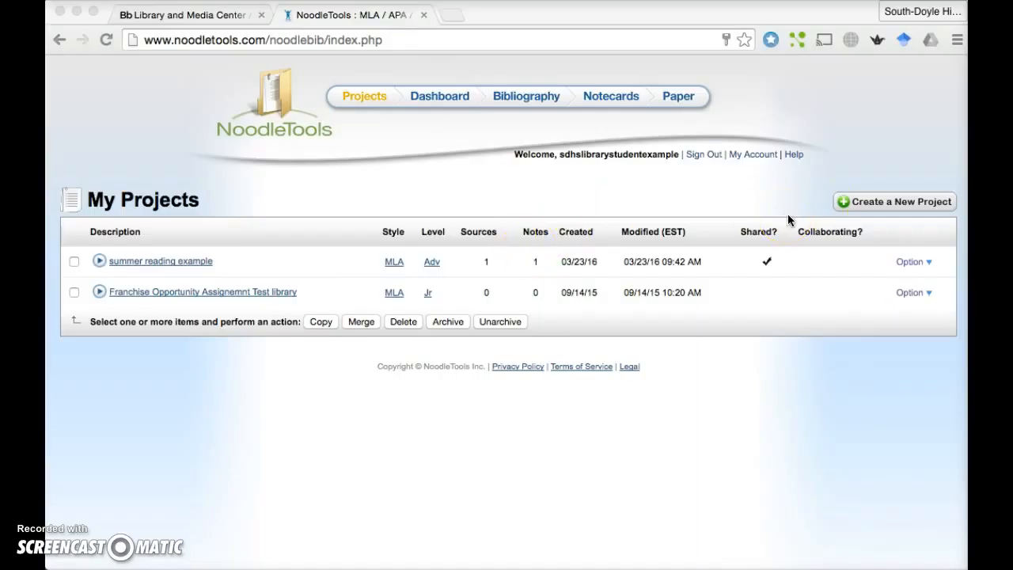
# - Start a new project using the MLA citation style at the Advanced level
pyautogui.click(877, 207)
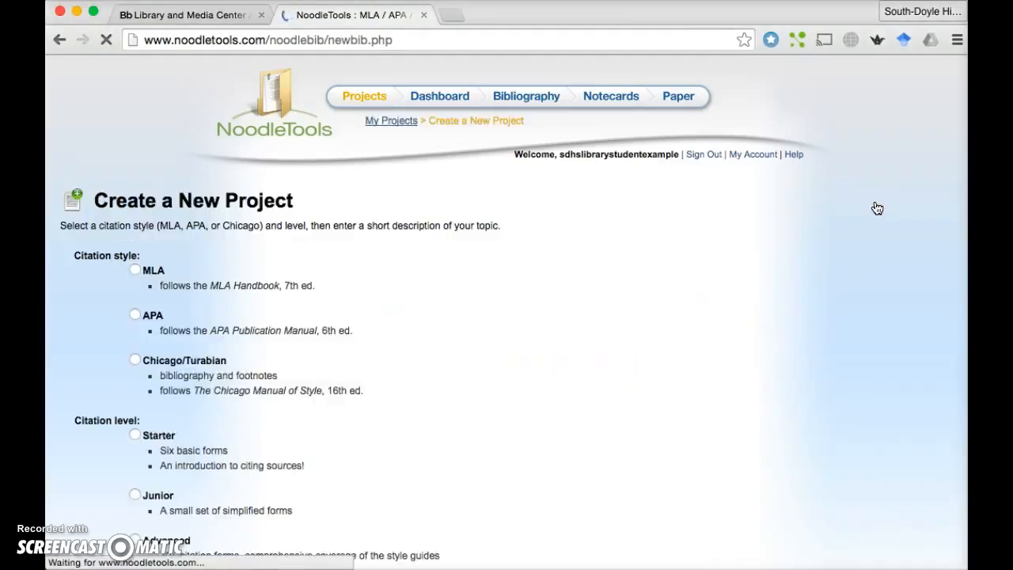
pyautogui.scroll(-2, 420, 233)
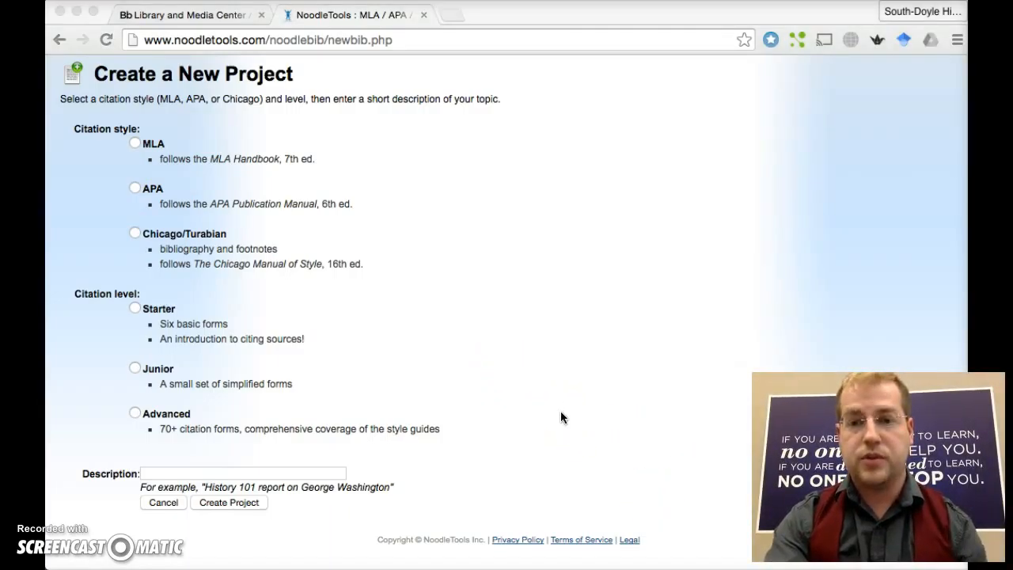
pyautogui.click(135, 144)
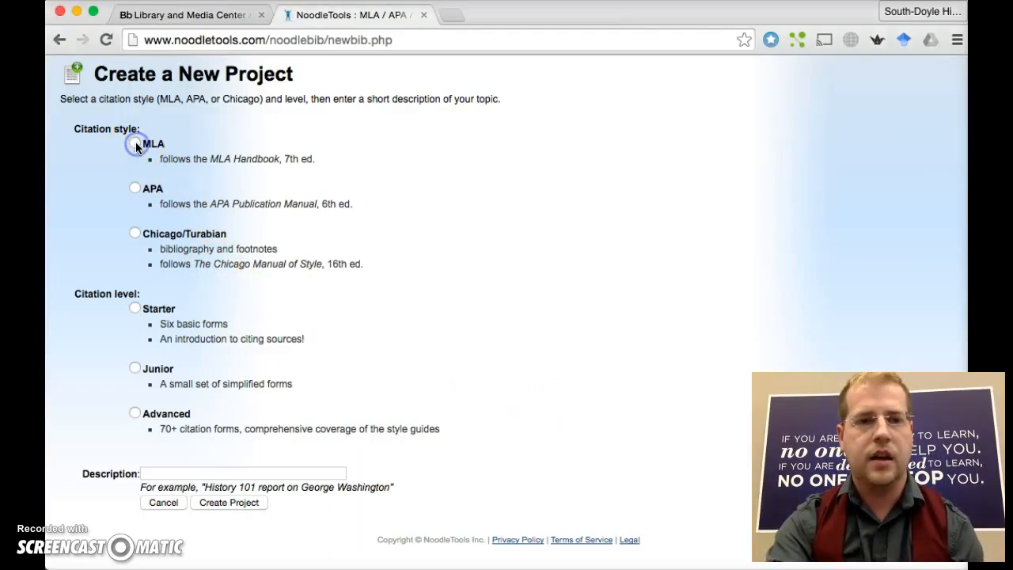
pyautogui.click(136, 143)
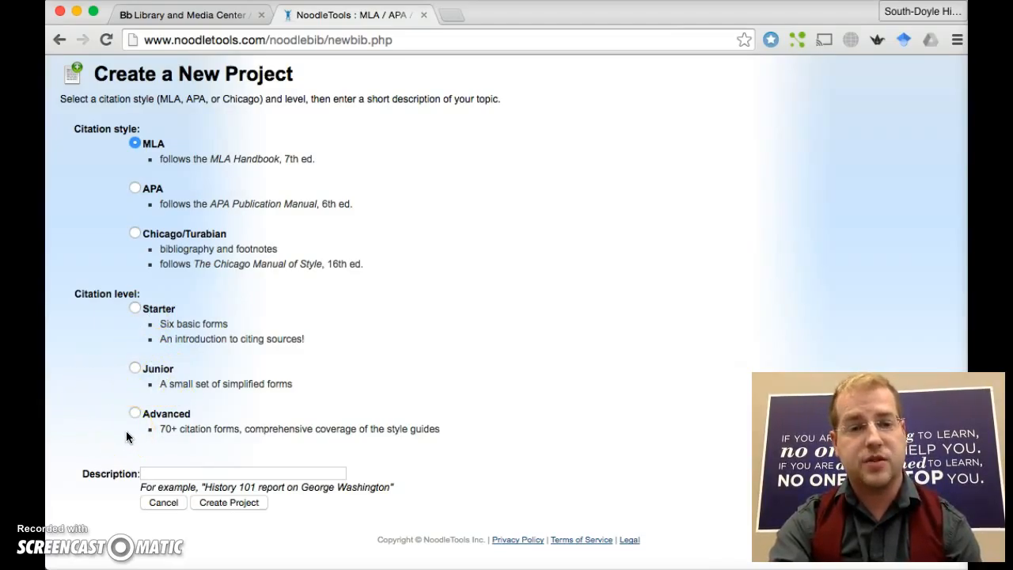
pyautogui.click(135, 414)
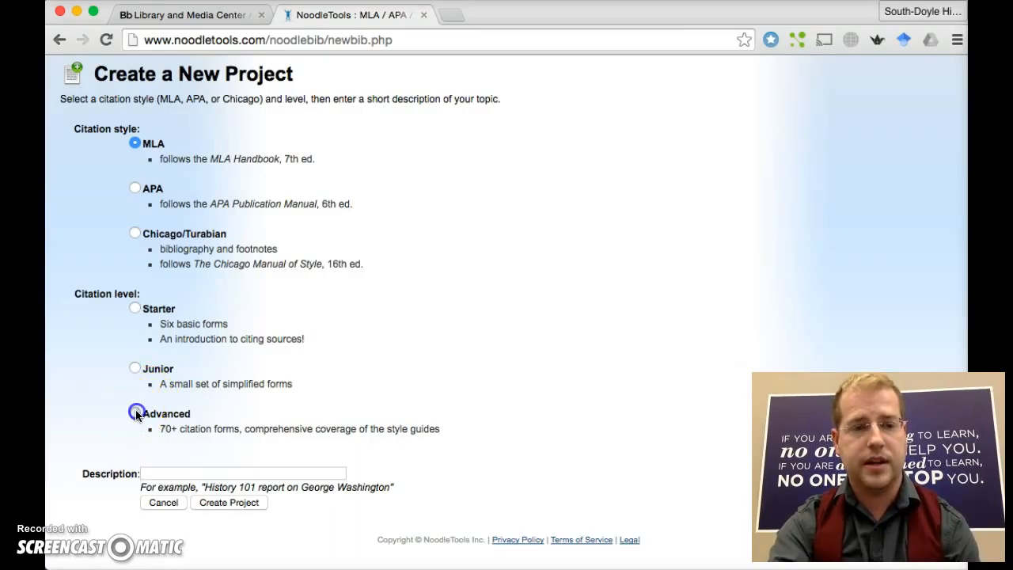
pyautogui.scroll(-1, 55, 425)
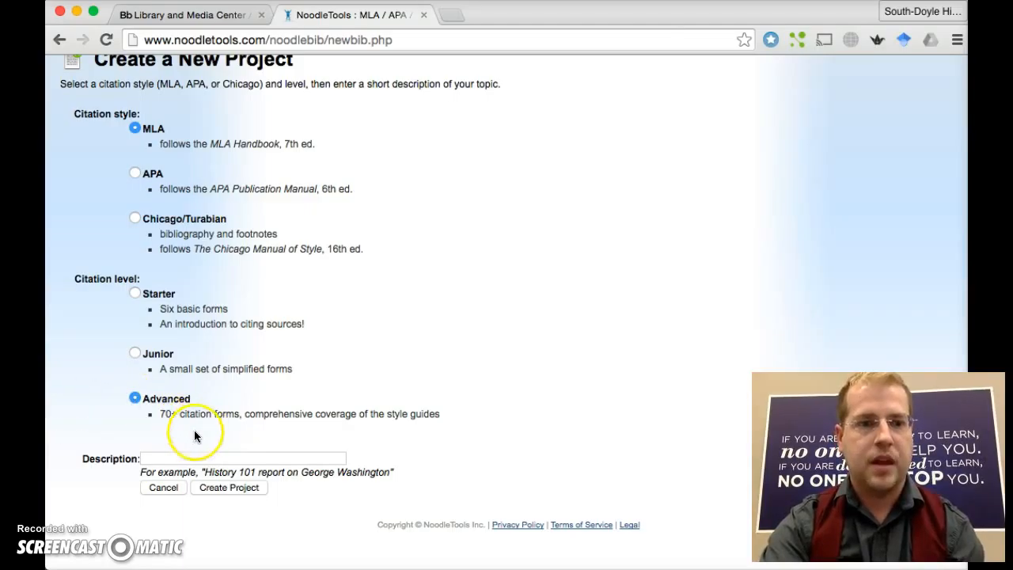
# - Describe the project as 'Example of Noodletools' and create it
pyautogui.click(184, 458)
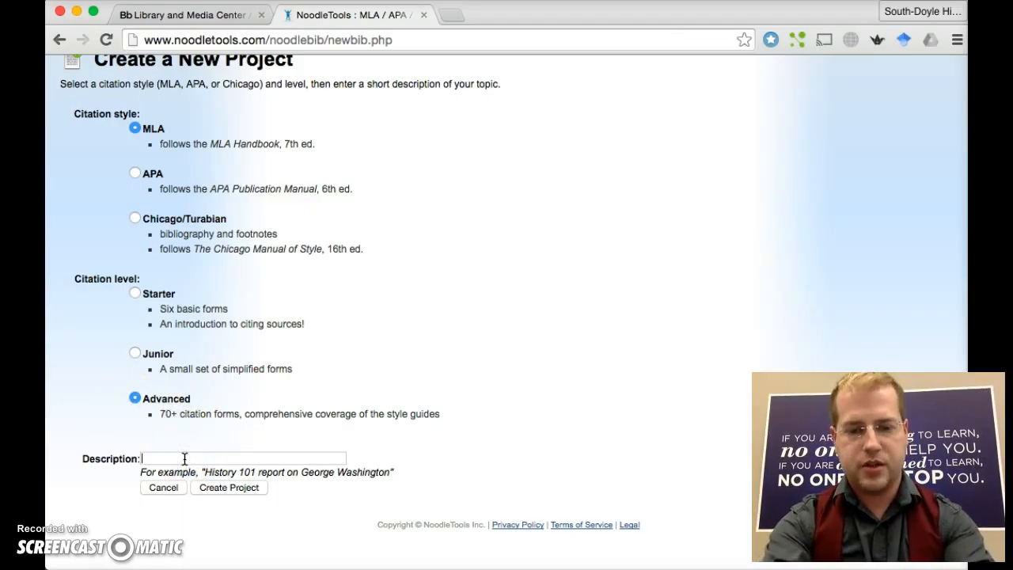
pyautogui.write('h')
pyautogui.press('BackSpace')
pyautogui.write('Examp')
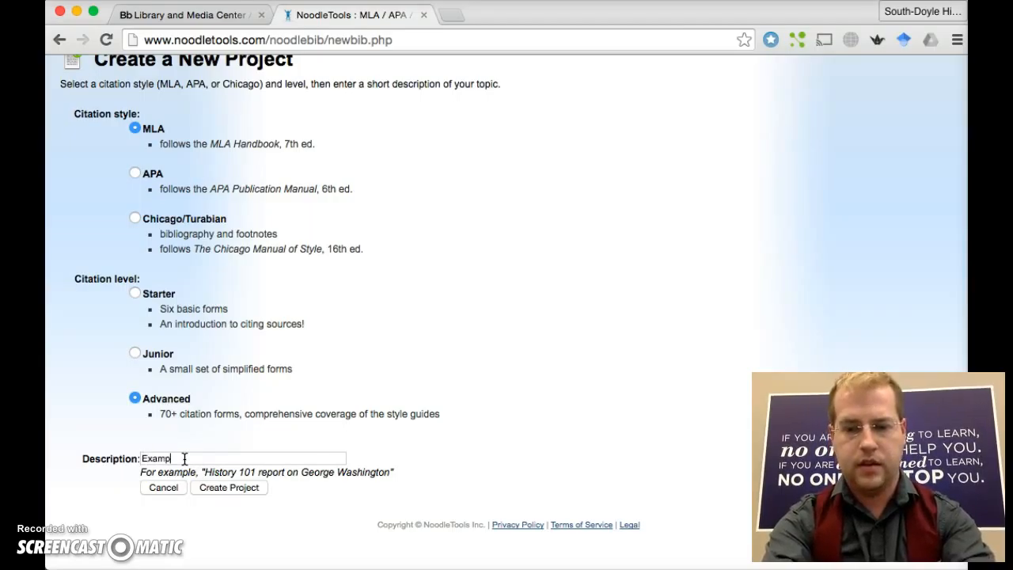
pyautogui.write('le of N')
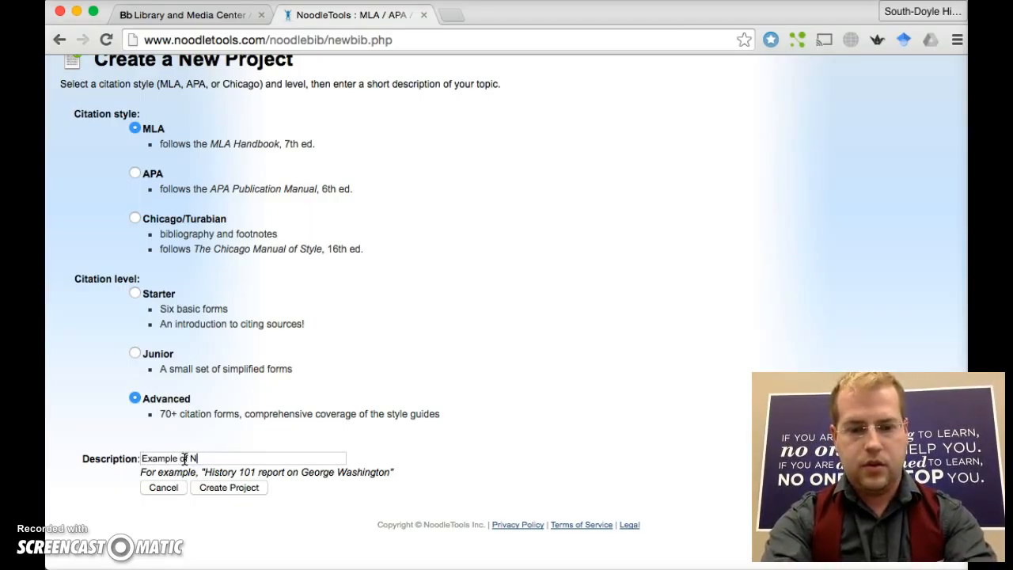
pyautogui.write('oodletools')
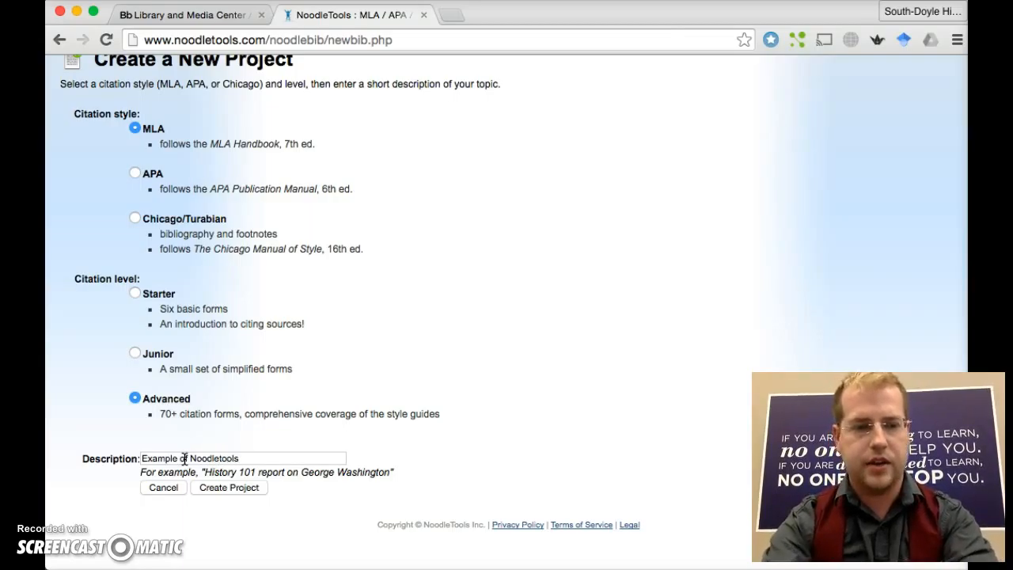
pyautogui.click(236, 489)
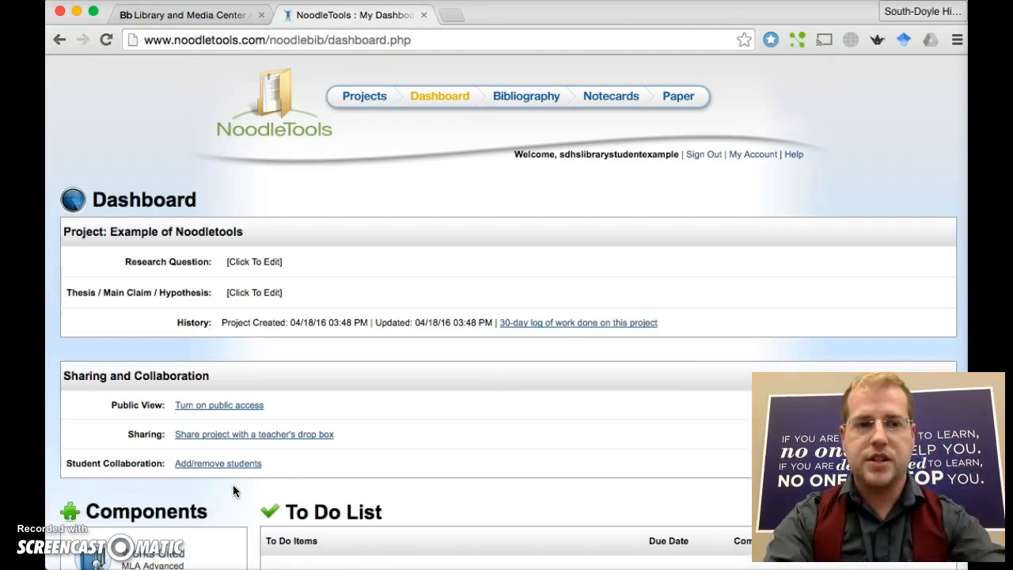
pyautogui.click(459, 293)
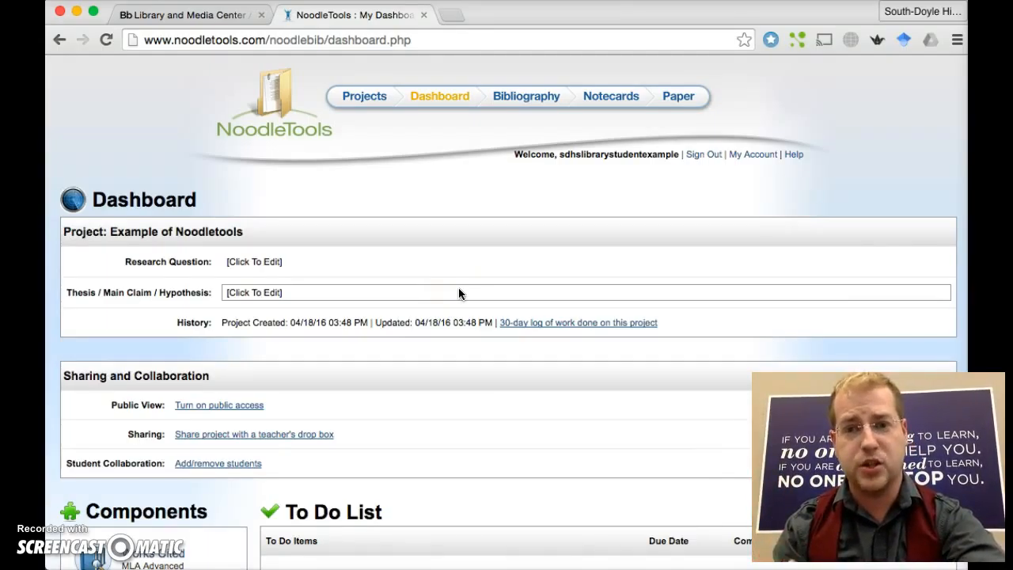
pyautogui.click(284, 263)
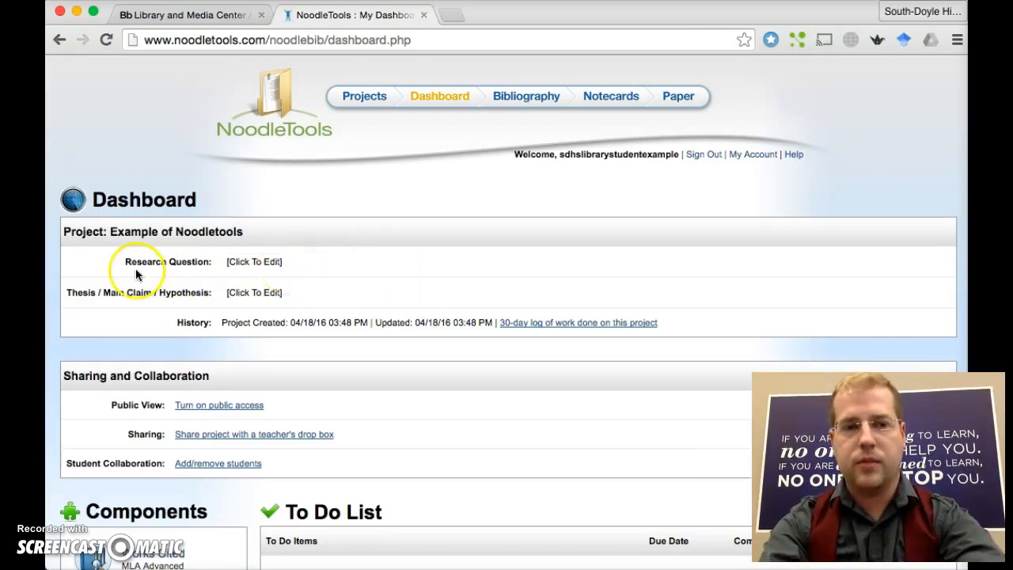
pyautogui.tripleClick(158, 267)
pyautogui.click(321, 270)
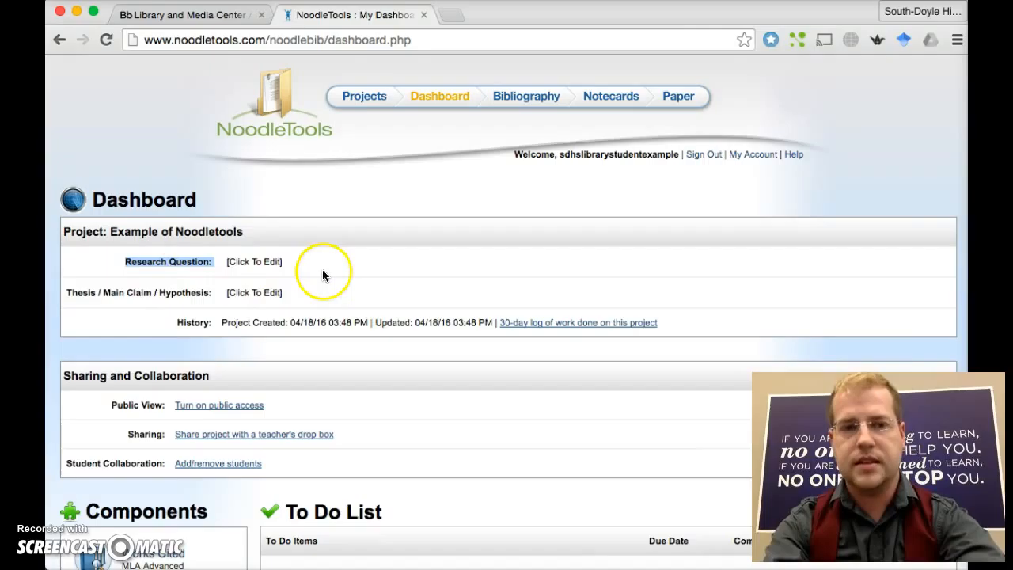
pyautogui.click(287, 298)
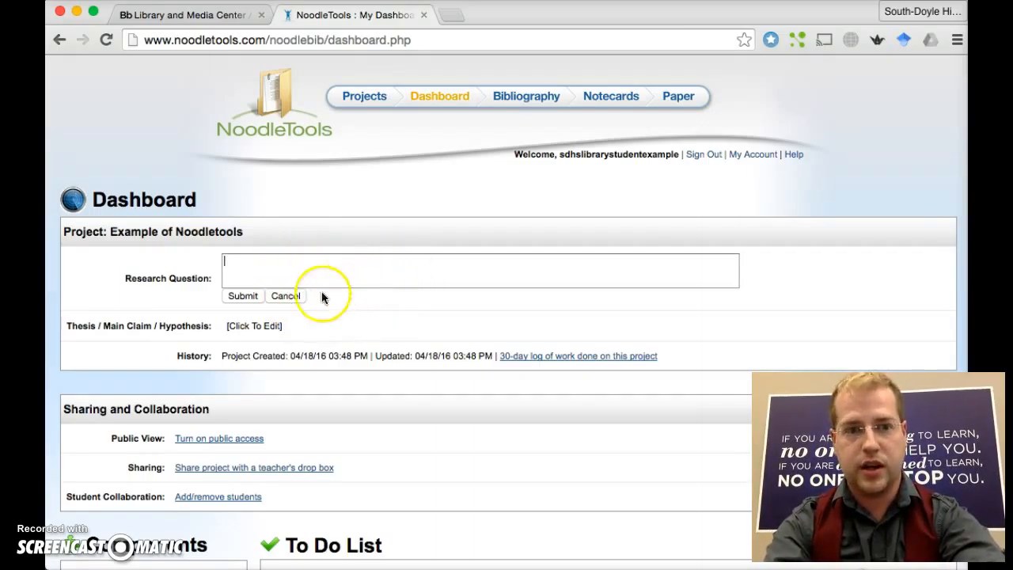
pyautogui.click(287, 298)
pyautogui.click(290, 298)
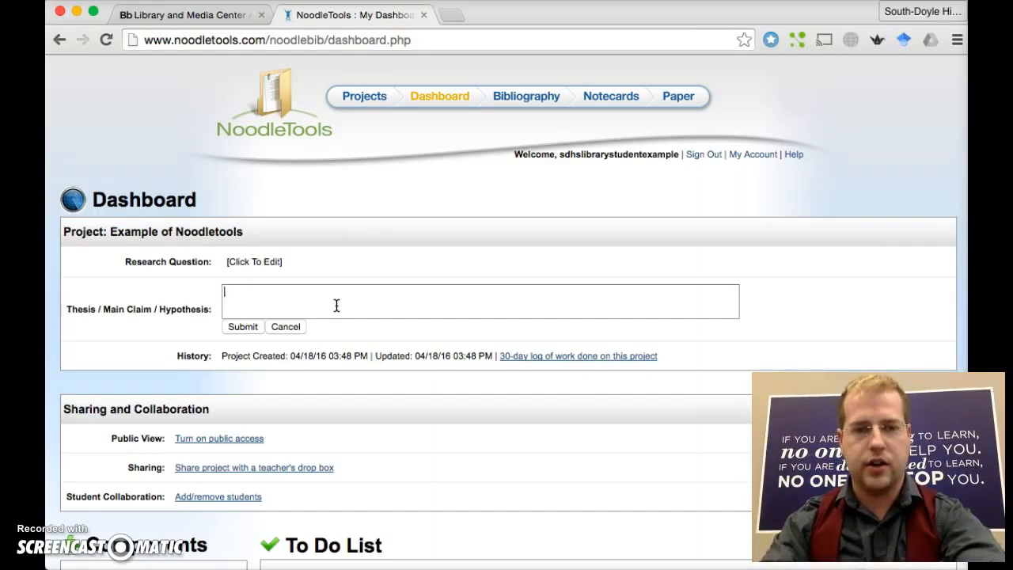
pyautogui.click(286, 327)
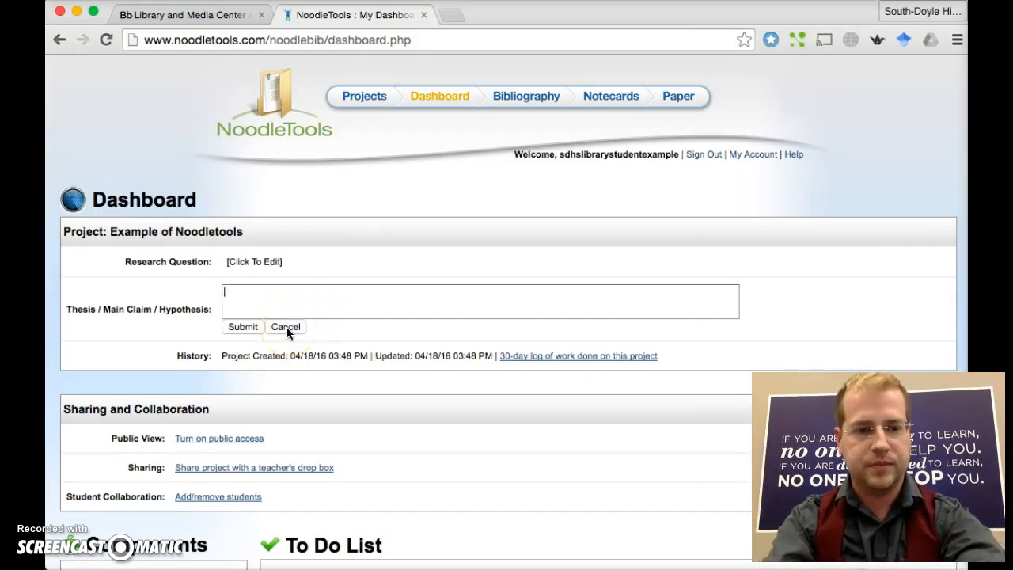
pyautogui.click(287, 327)
pyautogui.scroll(-1, 379, 333)
pyautogui.scroll(-3, 378, 334)
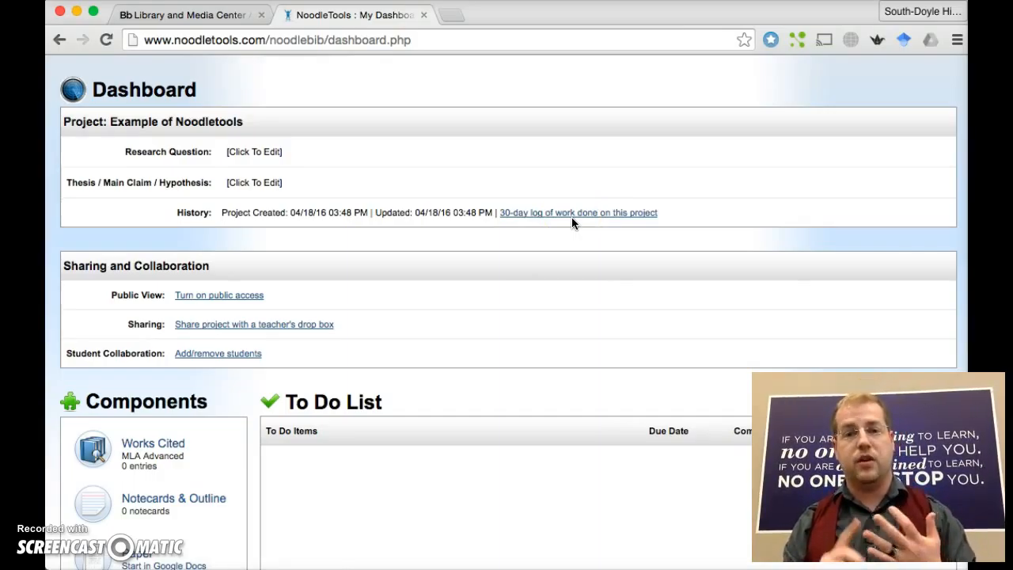
# - Pick the Library Introduction teacher drop box to share the project with
pyautogui.click(249, 331)
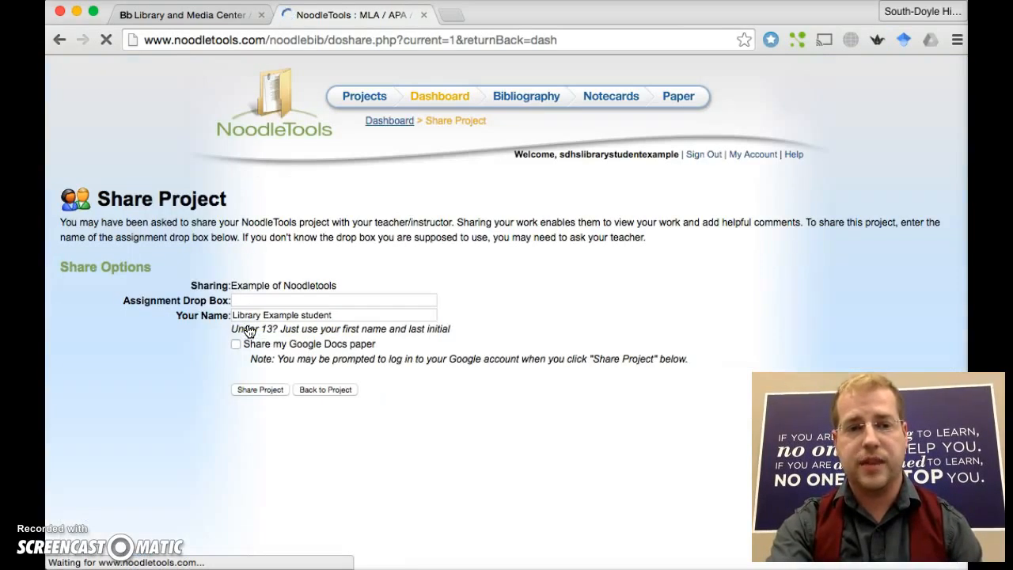
pyautogui.click(283, 300)
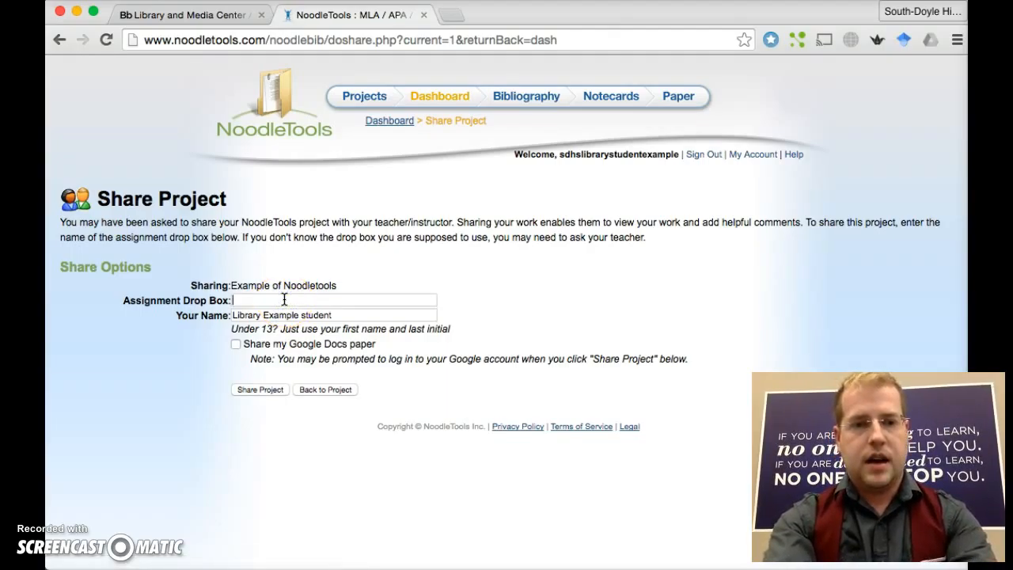
pyautogui.write('b')
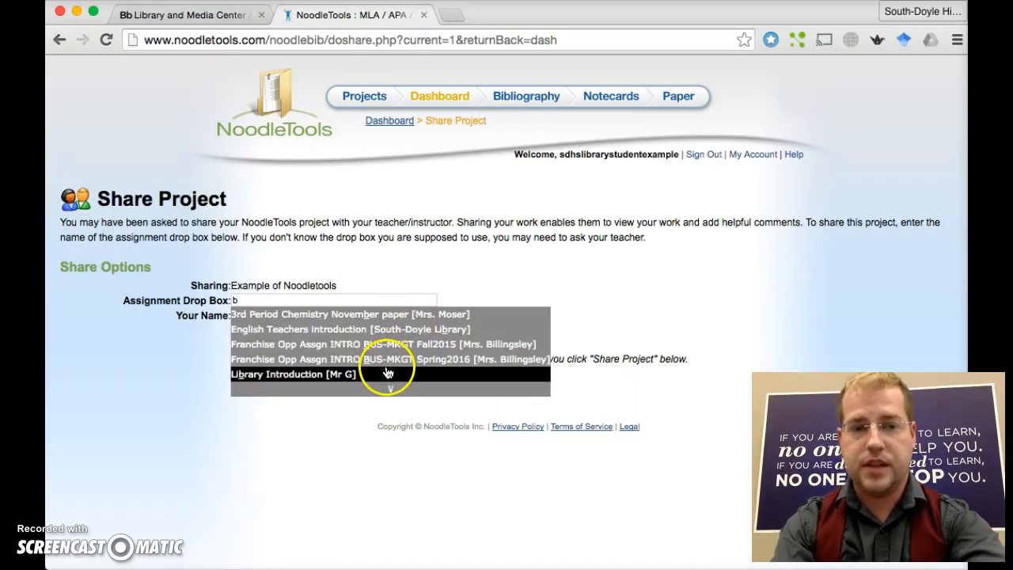
pyautogui.click(334, 379)
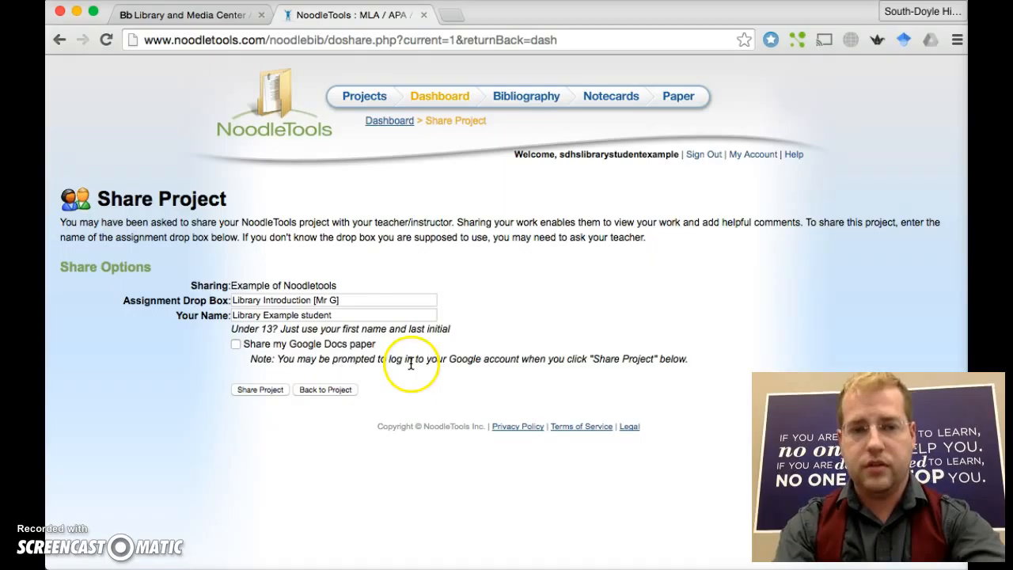
pyautogui.click(365, 315)
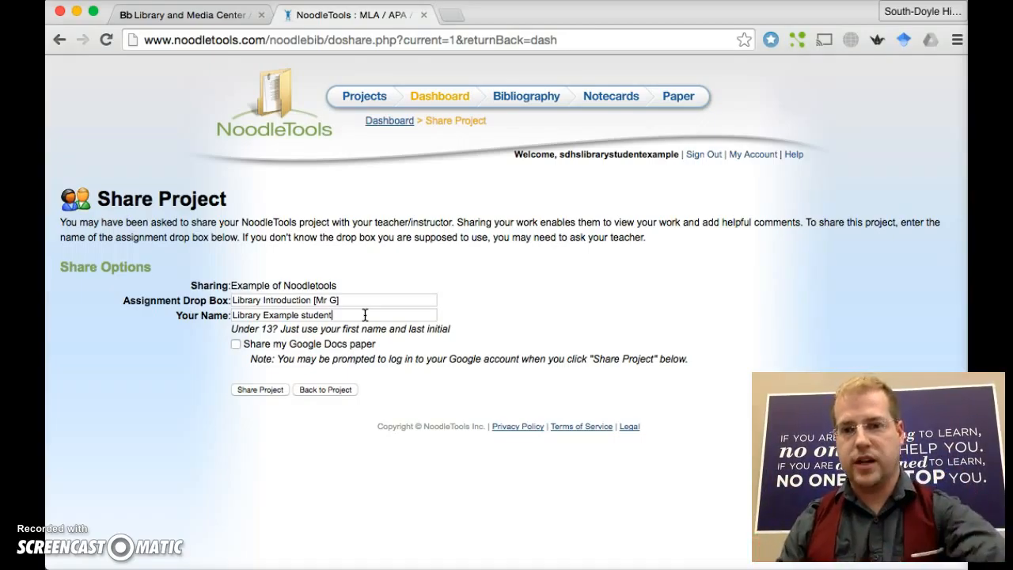
# - Include the Google Docs paper, submit the share, and return to the dashboard
pyautogui.click(236, 346)
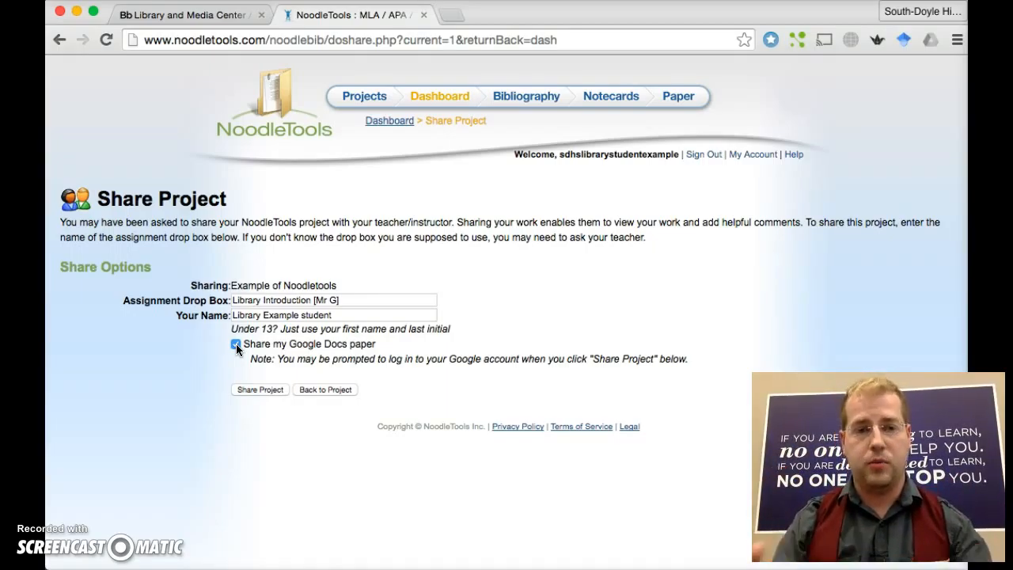
pyautogui.click(260, 389)
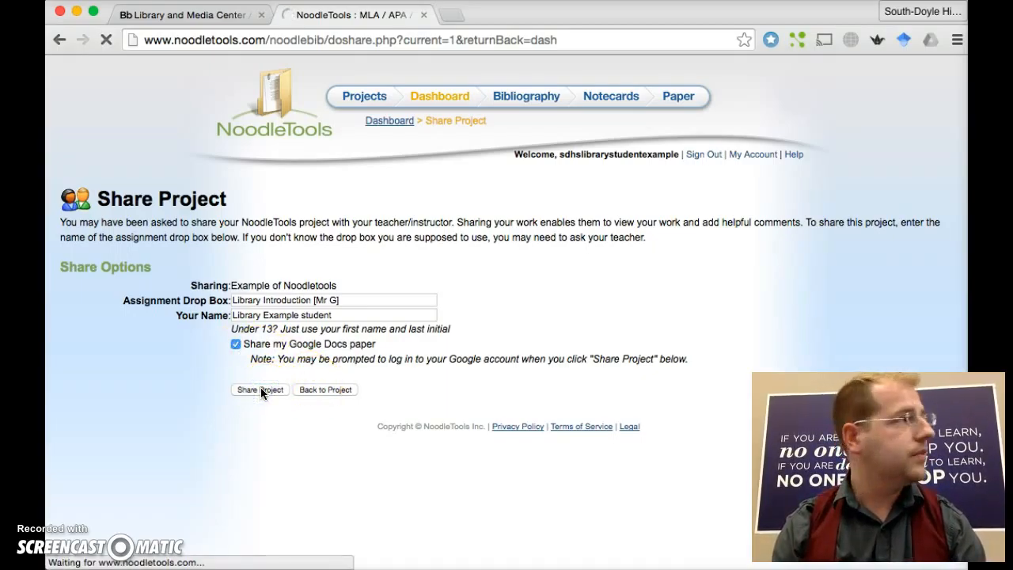
pyautogui.click(272, 389)
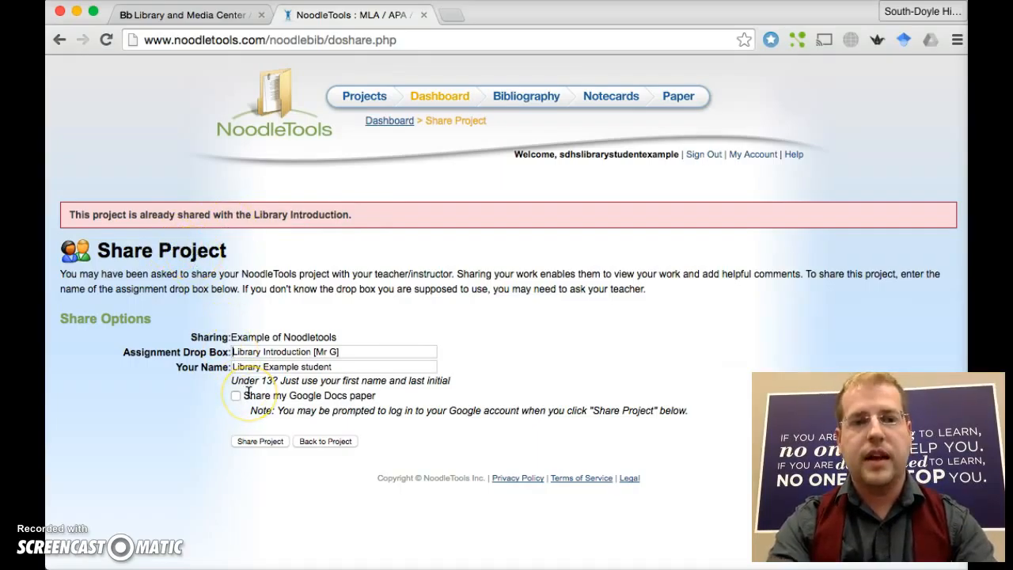
pyautogui.click(341, 442)
pyautogui.scroll(-1, 340, 444)
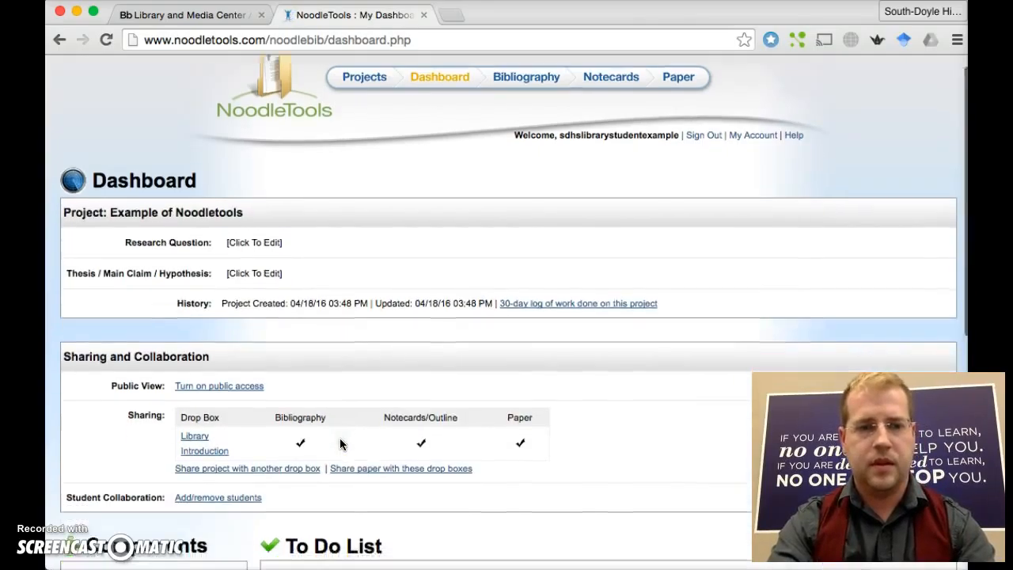
pyautogui.scroll(-3, 340, 443)
pyautogui.click(348, 359)
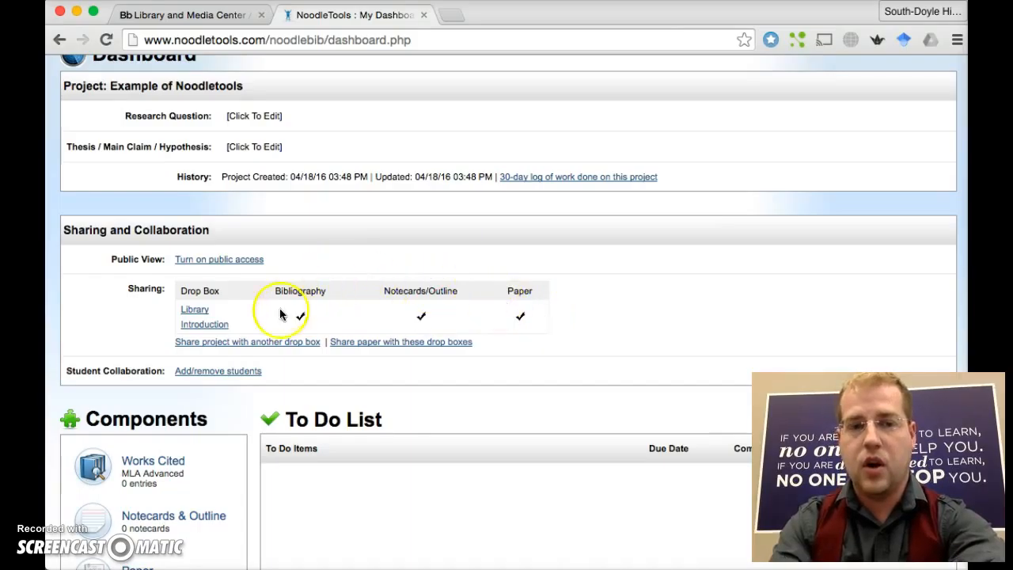
pyautogui.scroll(-3, 535, 314)
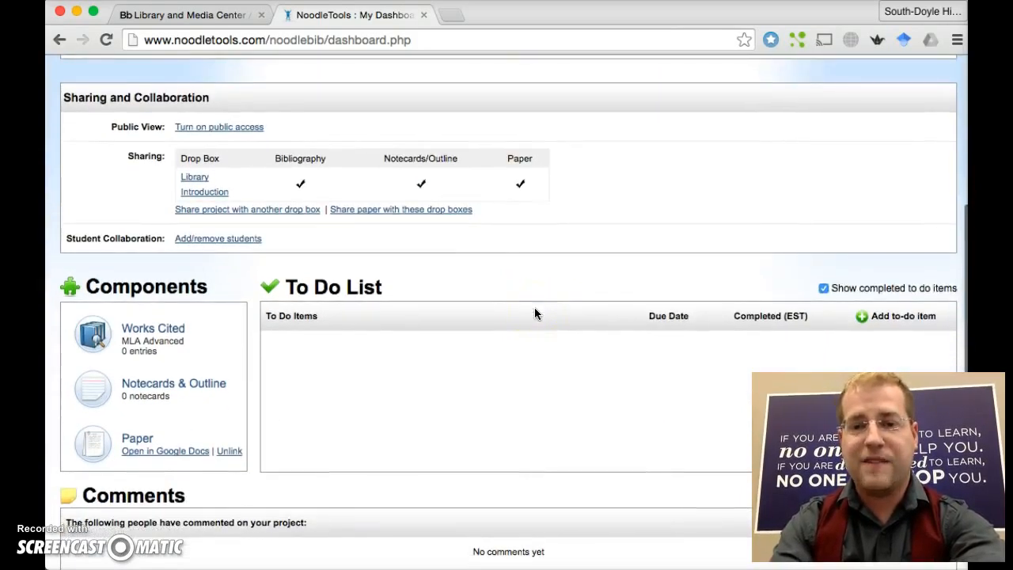
pyautogui.click(239, 239)
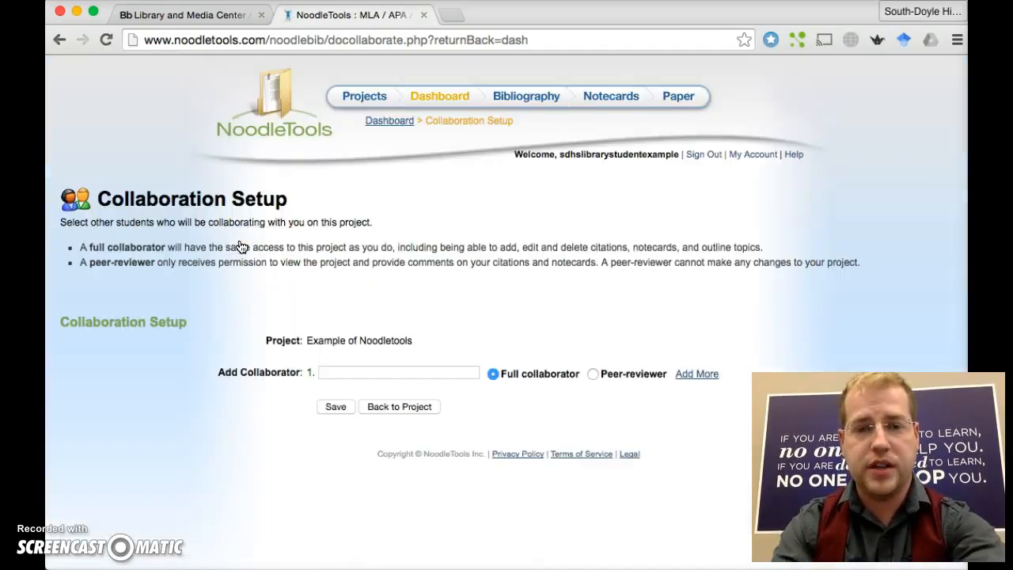
pyautogui.scroll(-4, 241, 247)
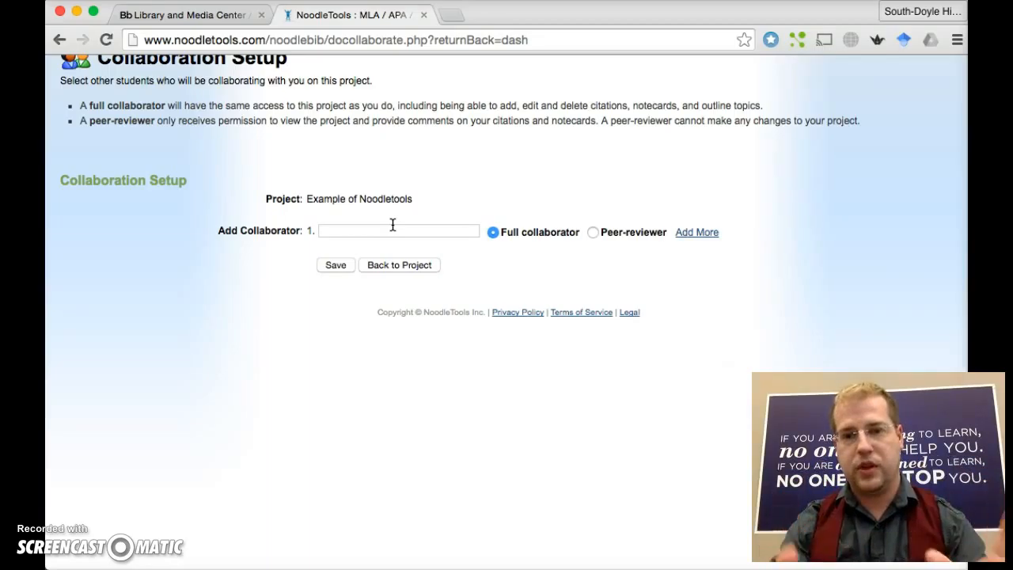
pyautogui.click(388, 265)
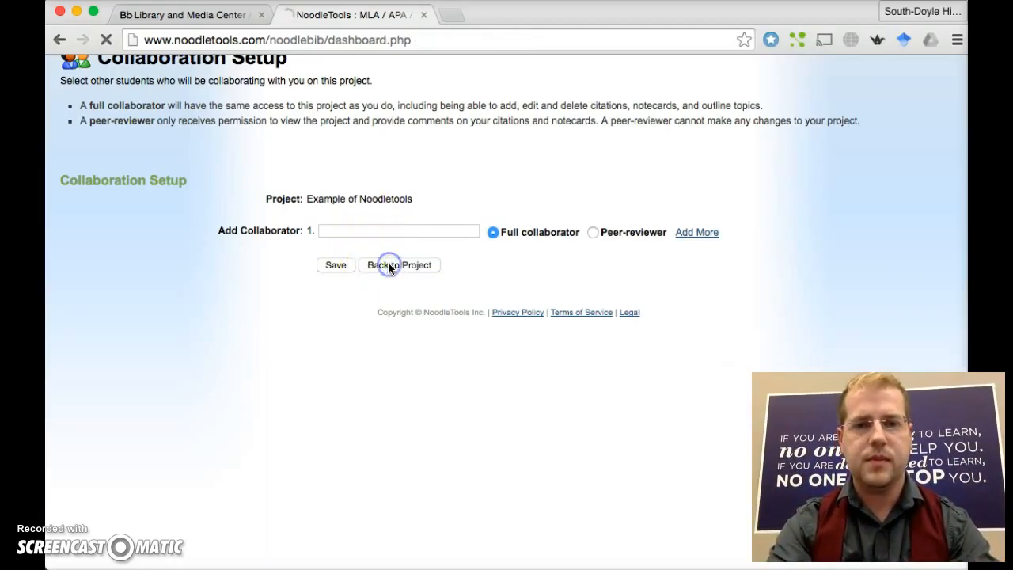
pyautogui.scroll(-5, 387, 268)
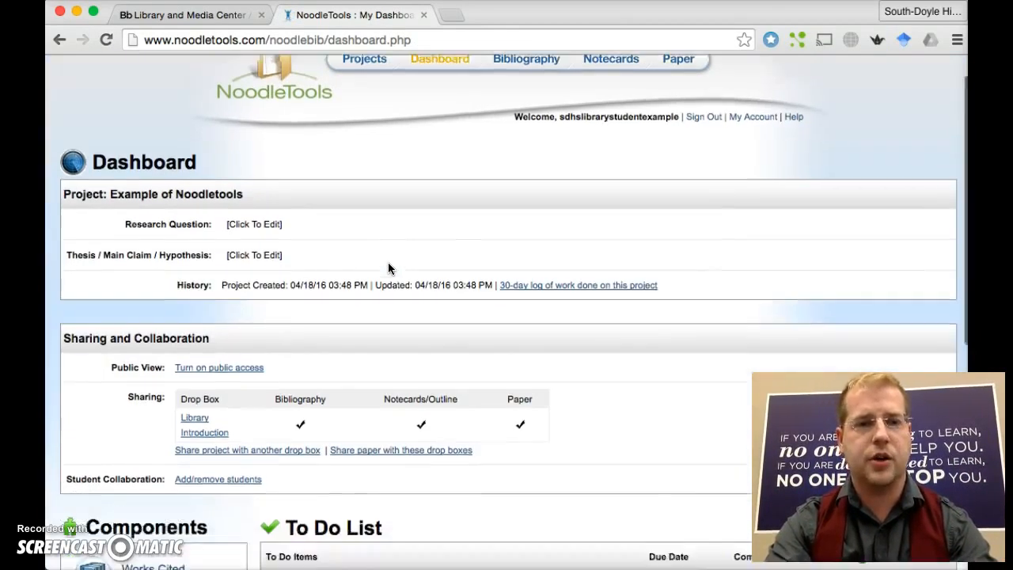
pyautogui.scroll(-3, 388, 267)
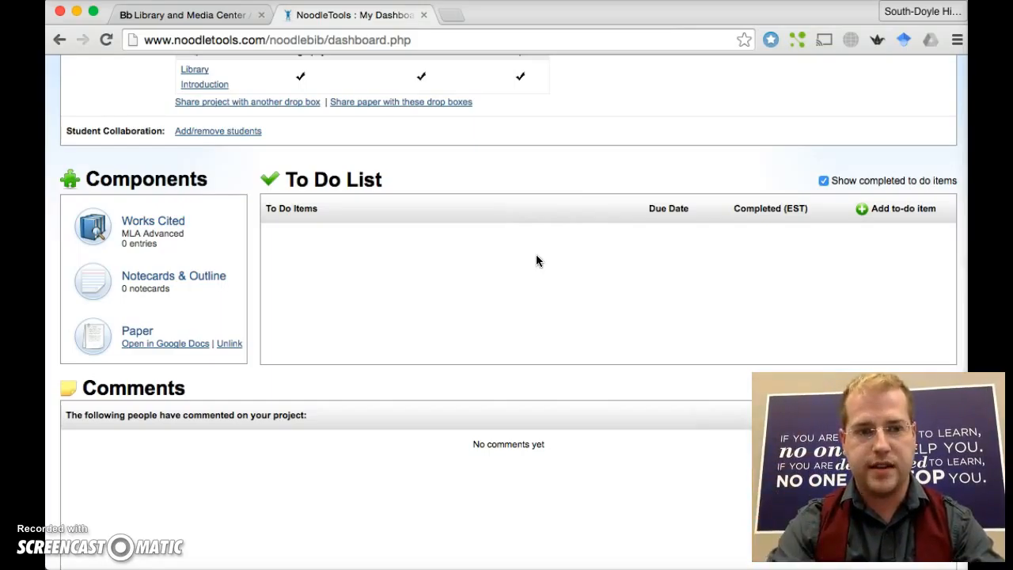
pyautogui.scroll(-2, 536, 261)
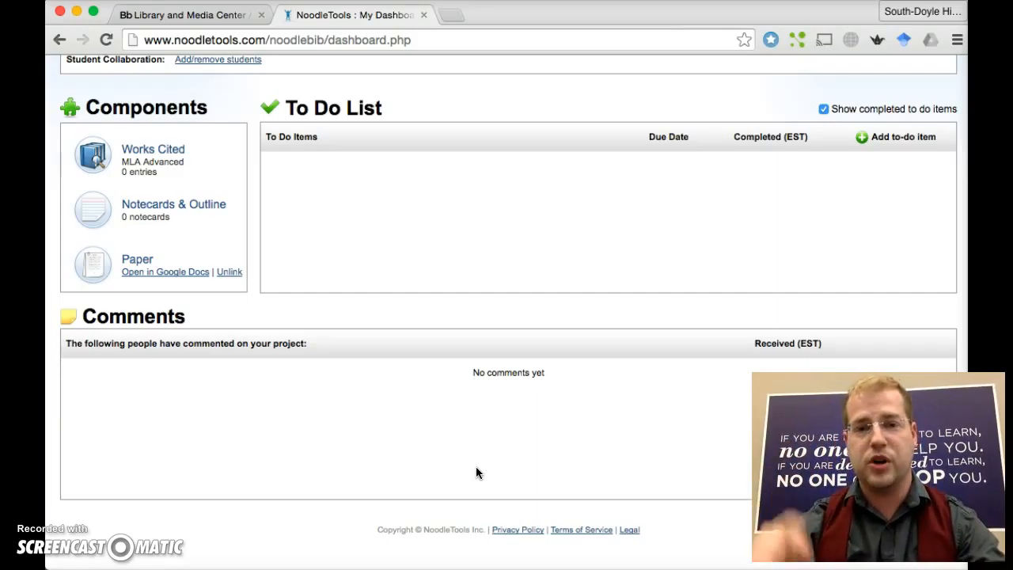
pyautogui.scroll(5, 476, 473)
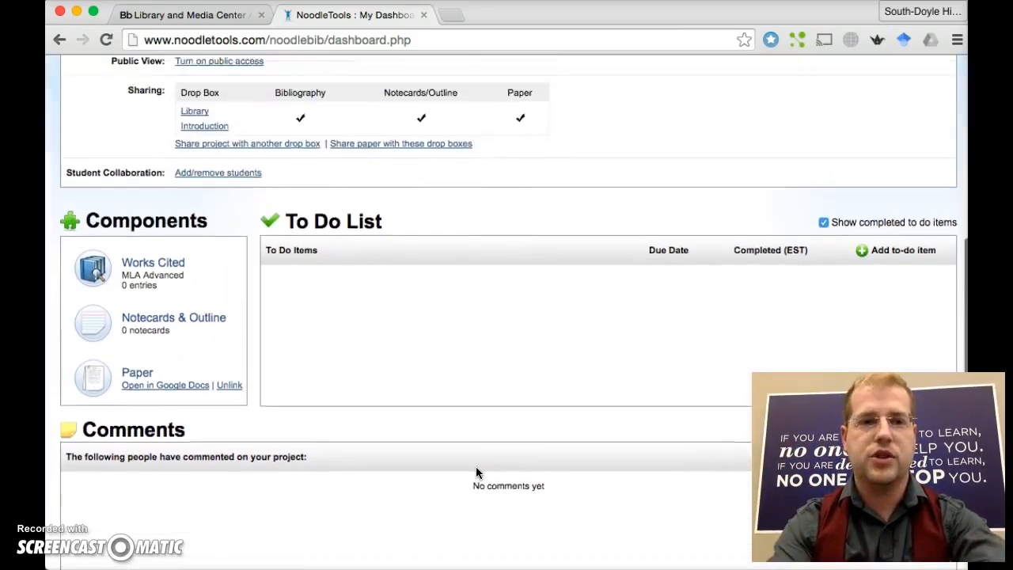
pyautogui.scroll(2, 476, 467)
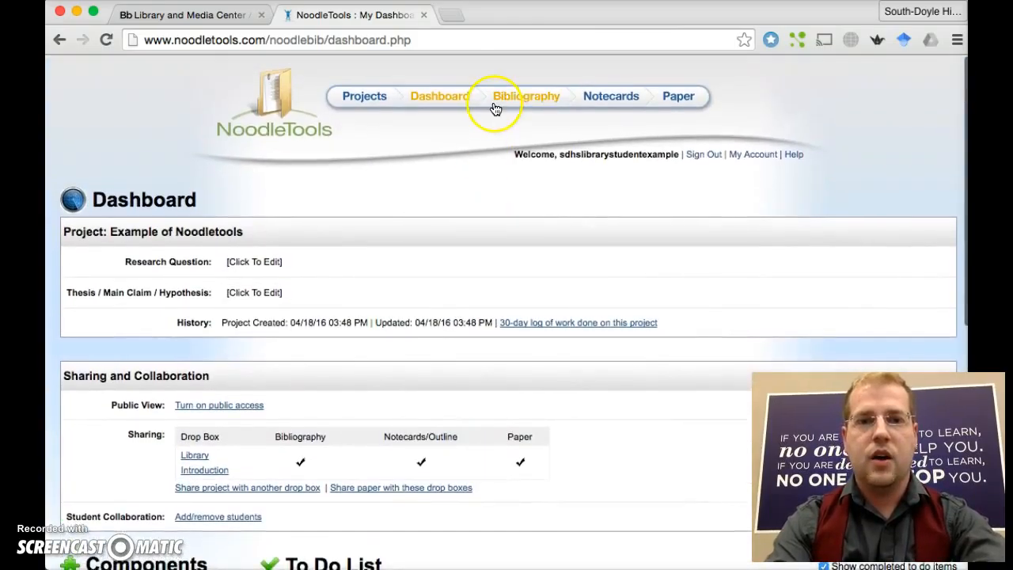
pyautogui.scroll(-1, 468, 135)
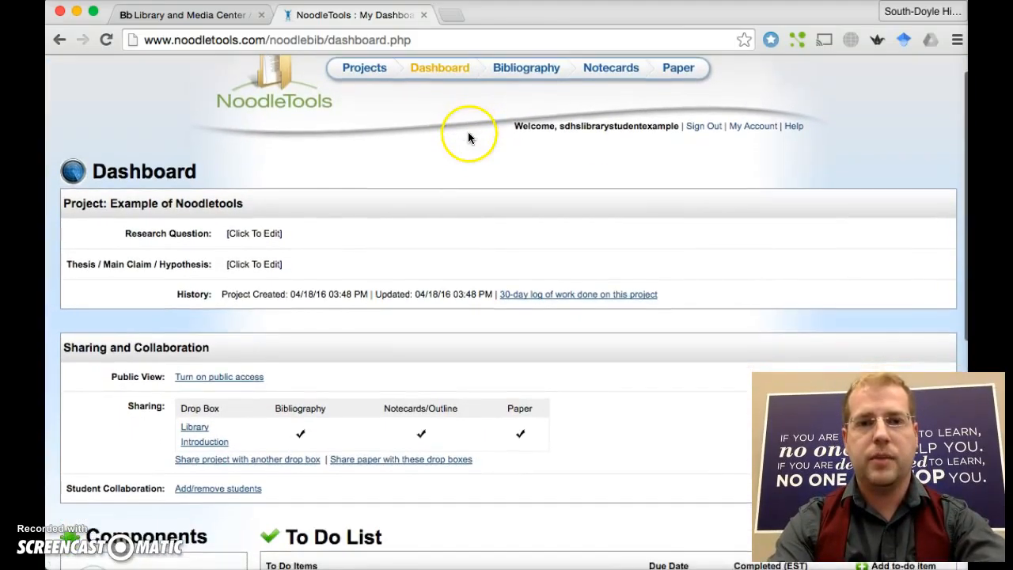
# - Create a Book citation from the Bibliography's Cite a list, continuing past the help screen
pyautogui.click(528, 69)
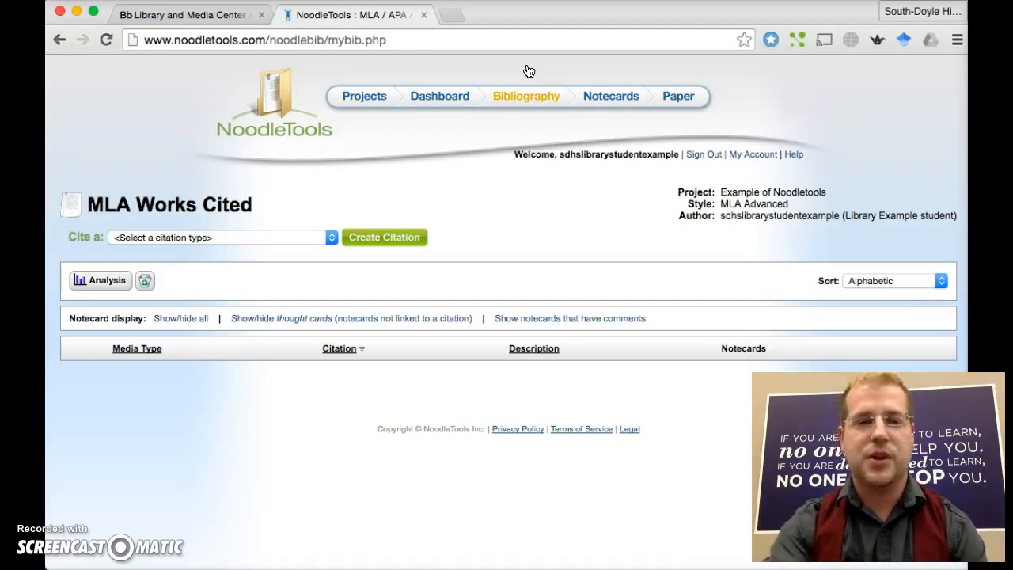
pyautogui.click(313, 234)
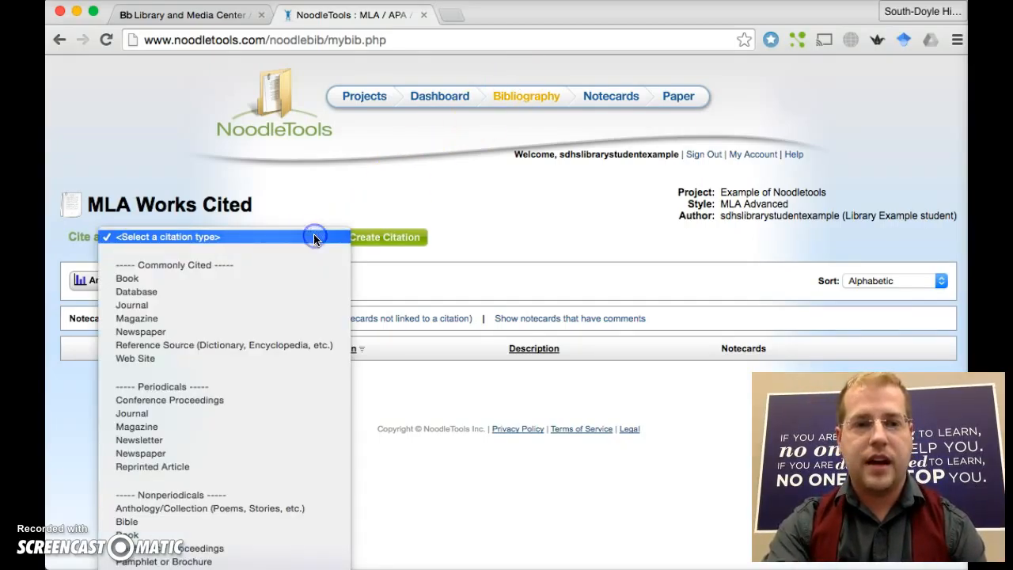
pyautogui.click(294, 278)
pyautogui.click(393, 240)
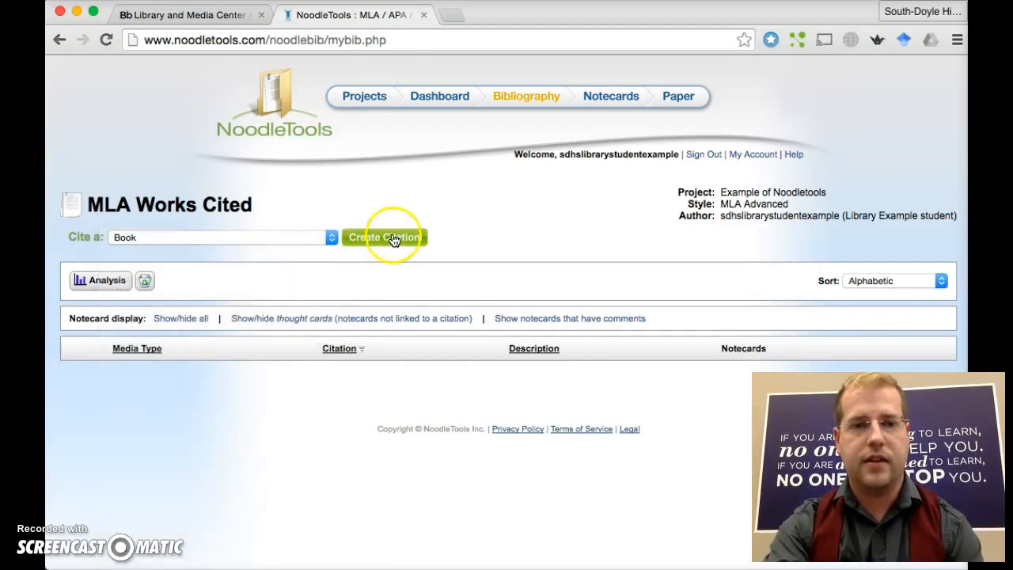
pyautogui.scroll(-4, 395, 240)
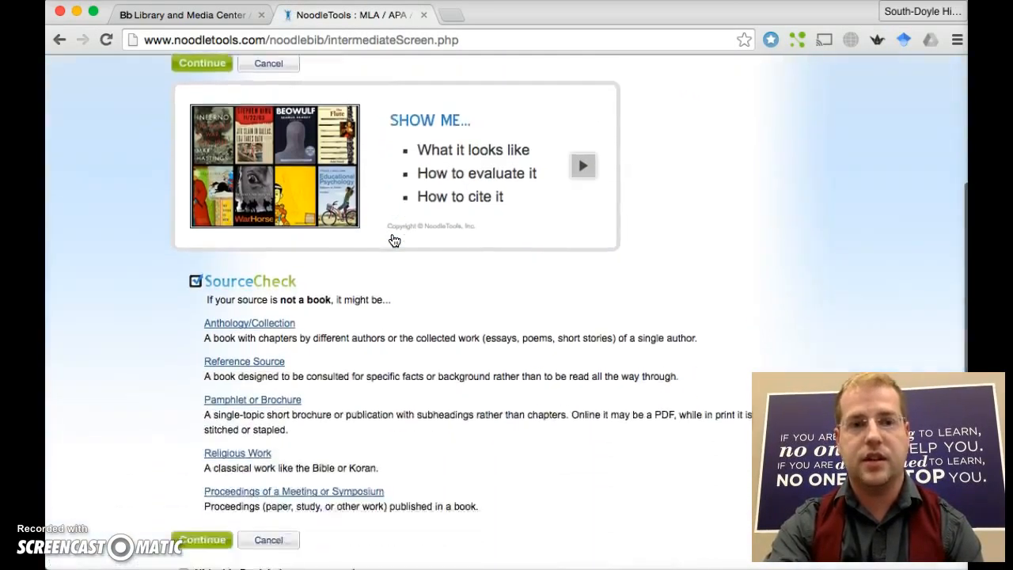
pyautogui.scroll(-1, 395, 241)
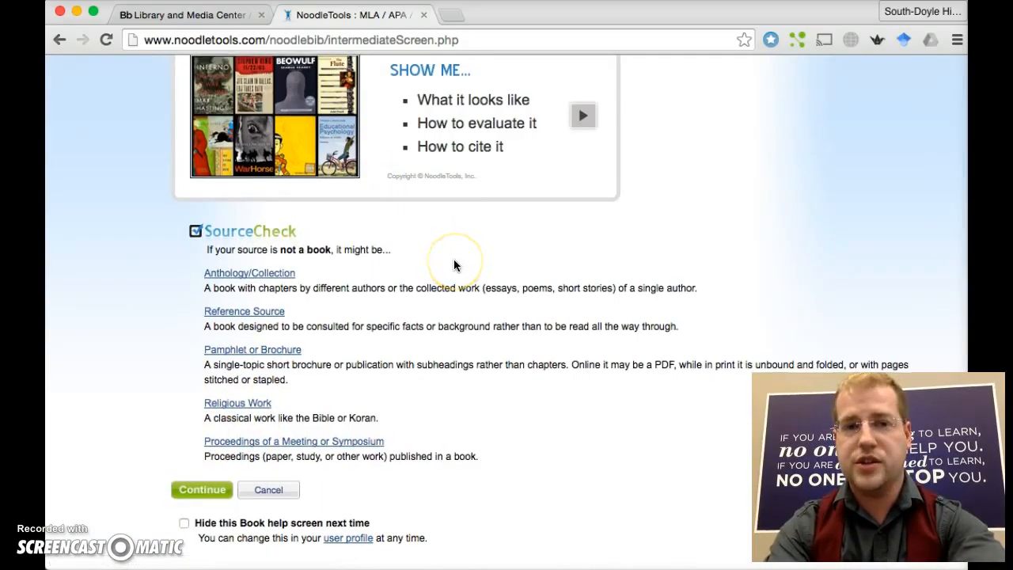
pyautogui.scroll(1, 454, 266)
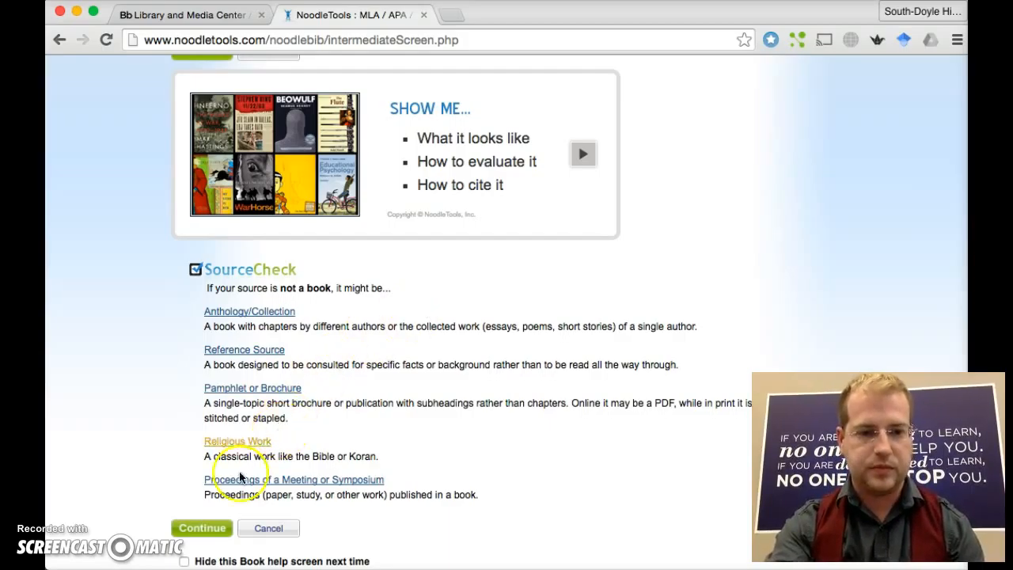
pyautogui.click(214, 530)
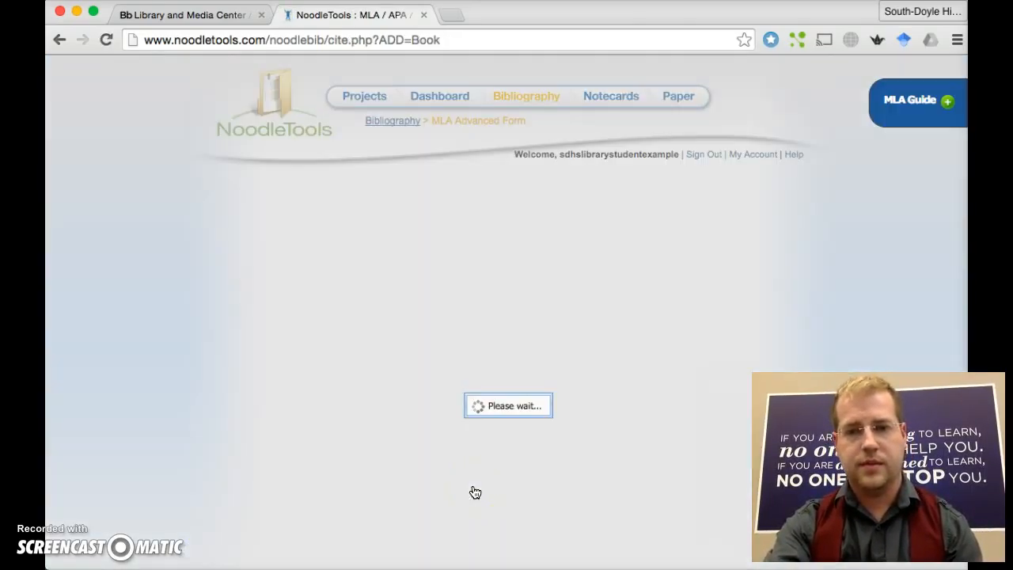
pyautogui.scroll(-5, 475, 493)
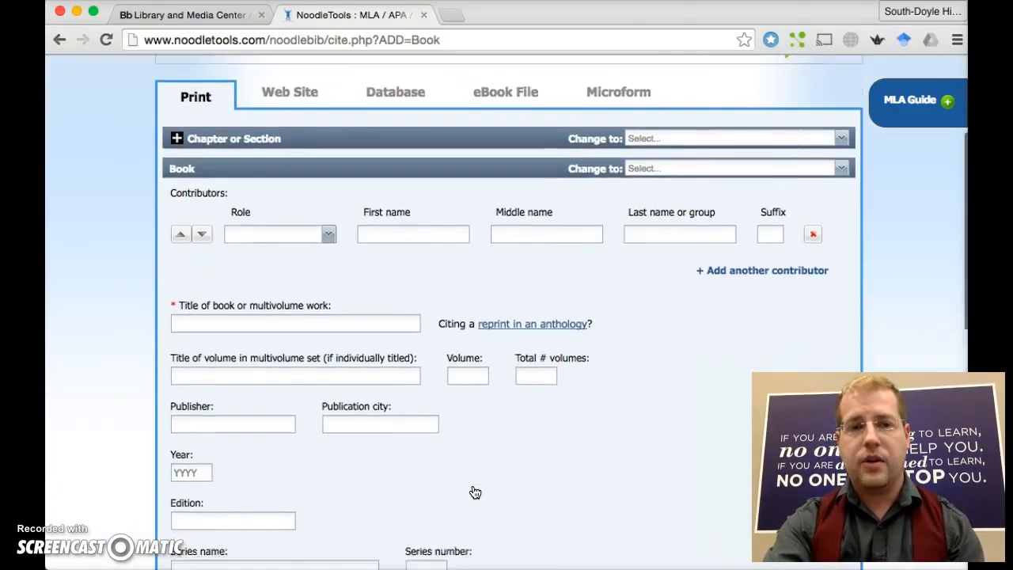
pyautogui.scroll(-2, 475, 492)
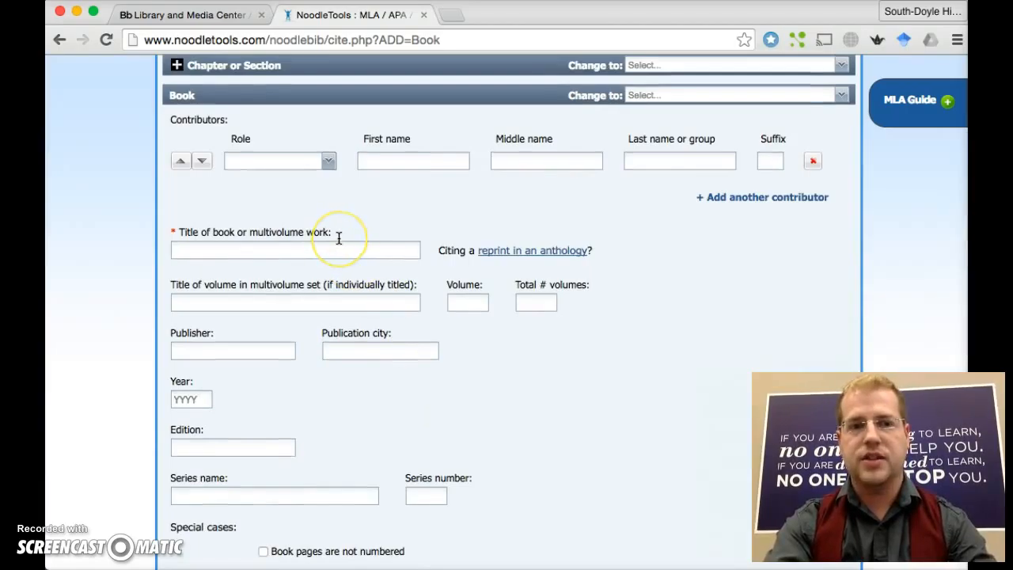
# - Set the first contributor's role to Author
pyautogui.scroll(-2, 339, 237)
pyautogui.scroll(-7, 338, 237)
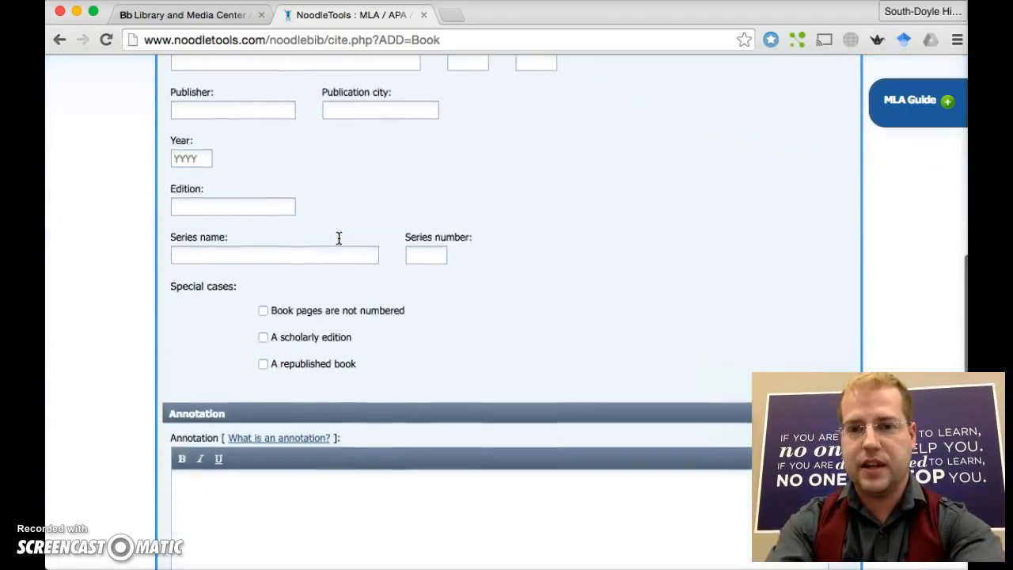
pyautogui.scroll(8, 339, 238)
pyautogui.scroll(3, 339, 237)
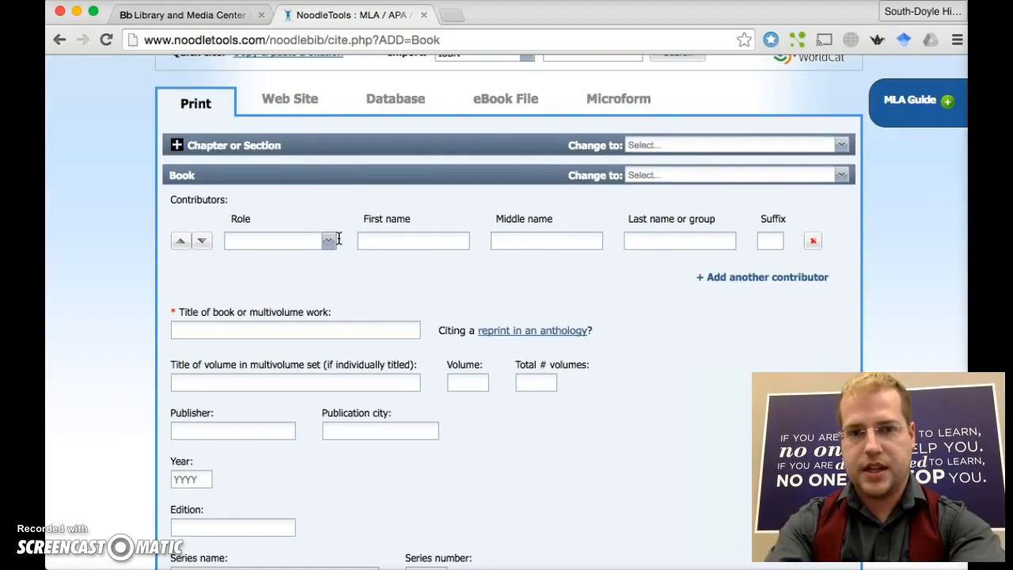
pyautogui.click(325, 242)
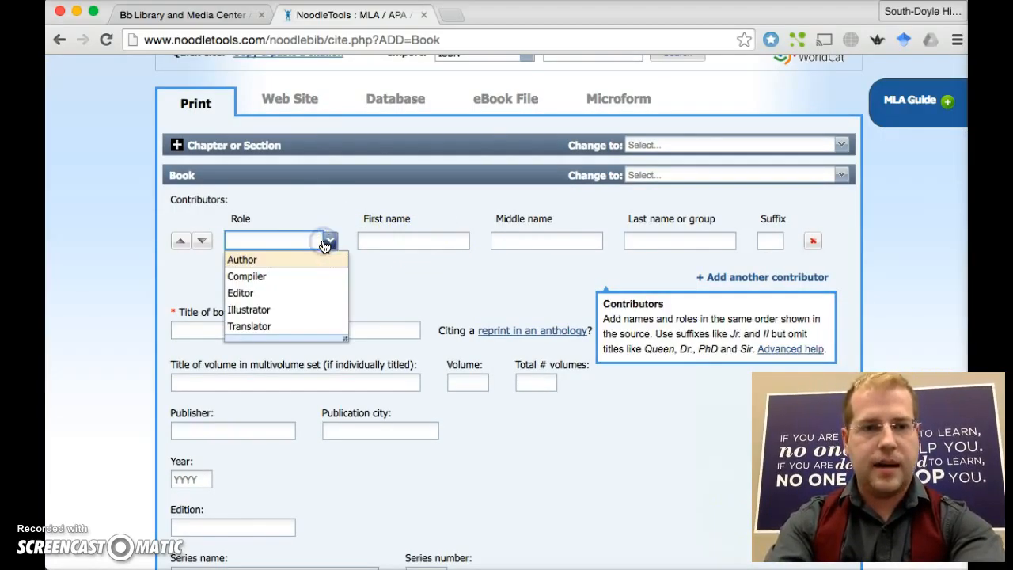
pyautogui.click(303, 258)
# - Fill in the author's first name, middle initial and last name
pyautogui.click(396, 239)
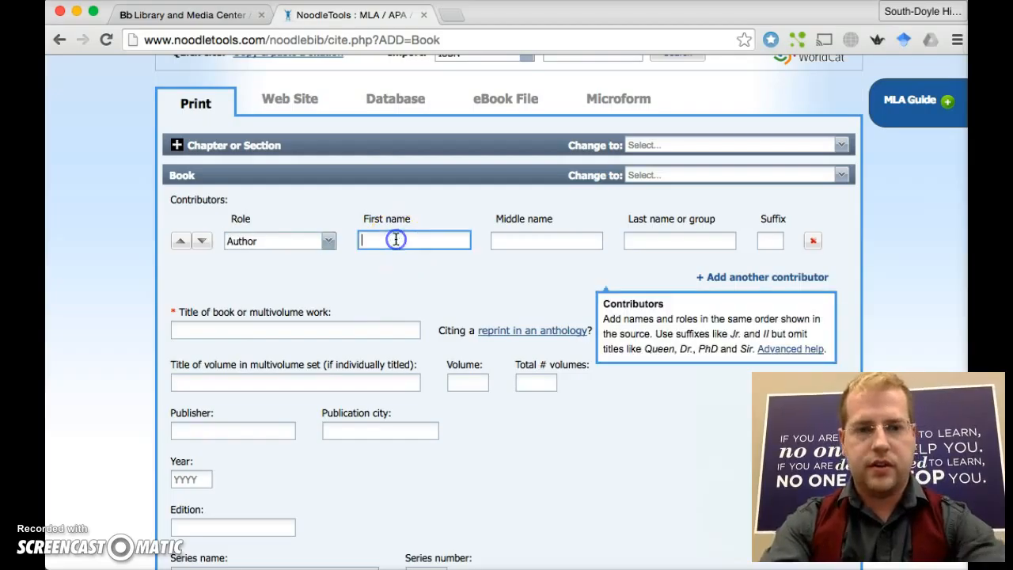
pyautogui.press('Tab')
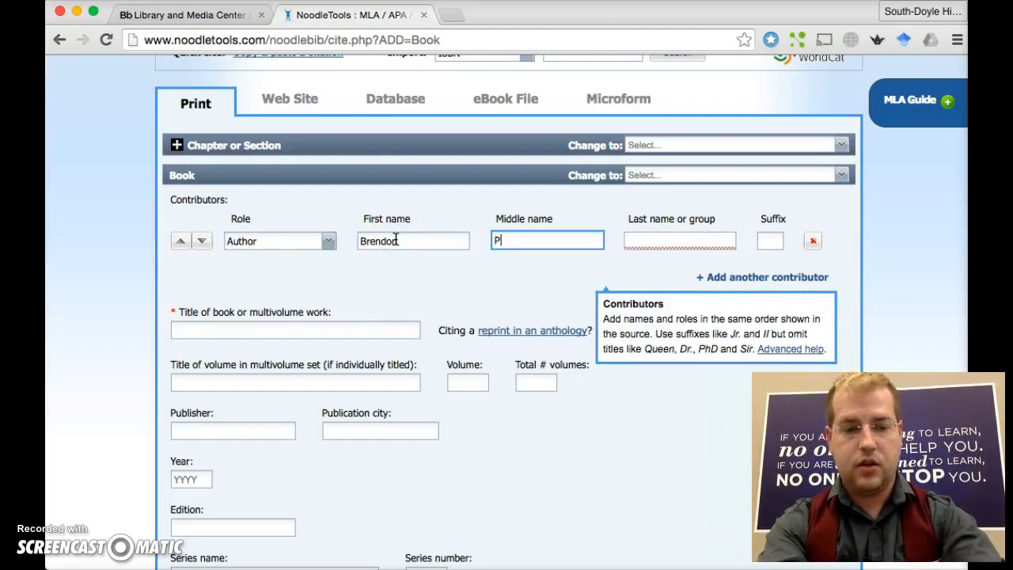
pyautogui.press('Tab')
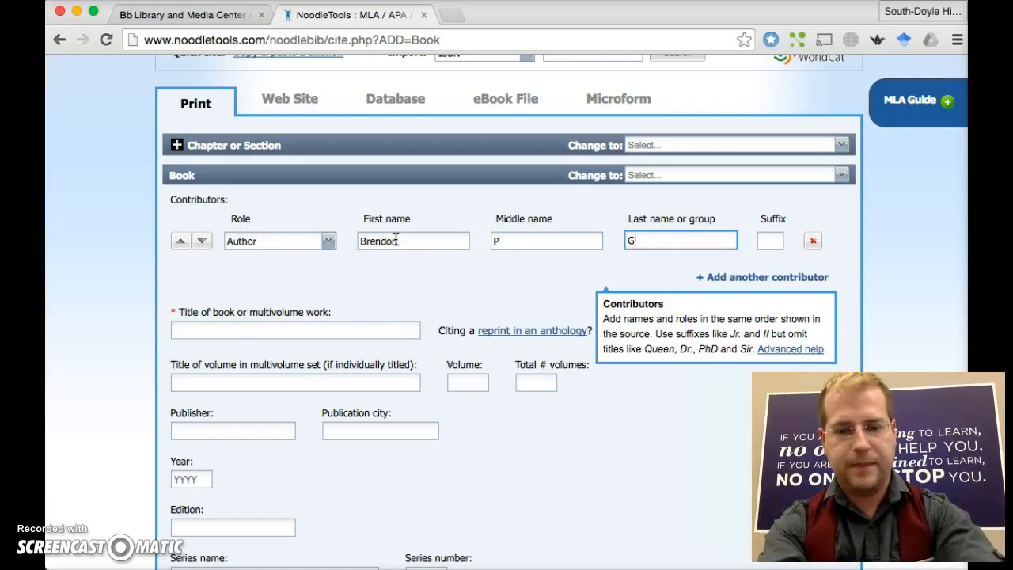
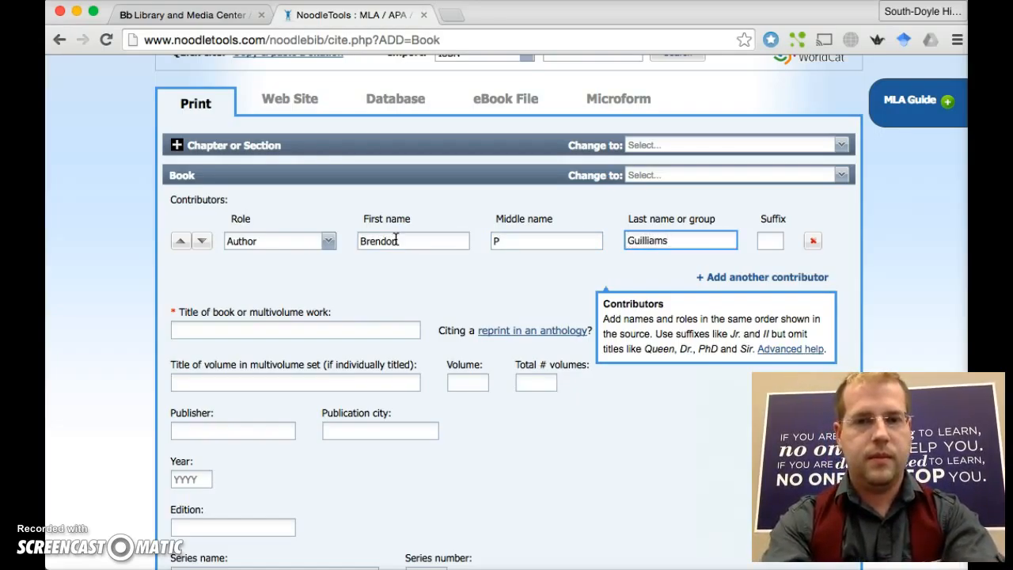
pyautogui.press('Tab')
pyautogui.click(277, 329)
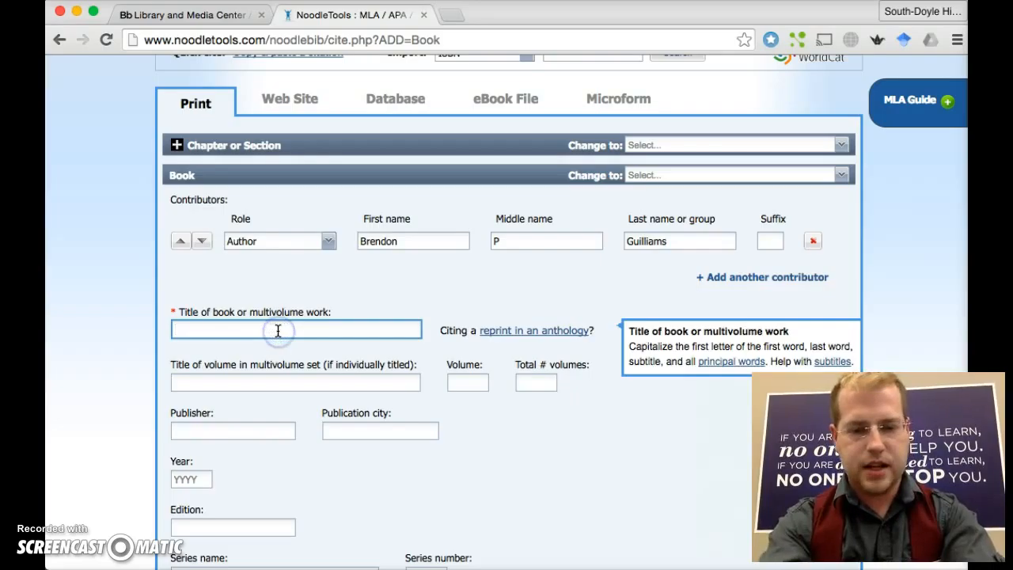
# - Enter 'How to Get Teachers to use Noodle Tools' as the book title
pyautogui.write('How to')
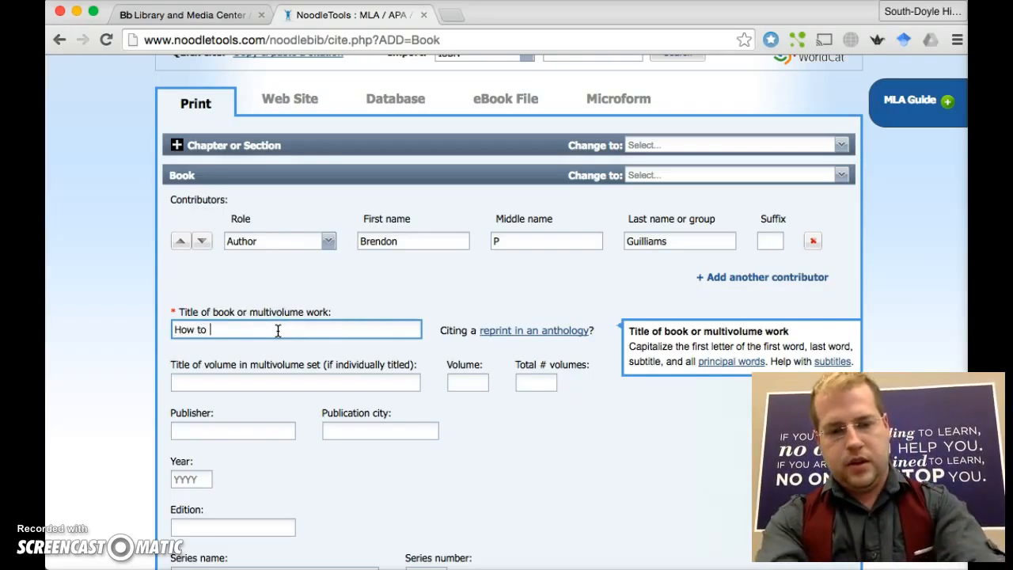
pyautogui.write(' Get Teachers to')
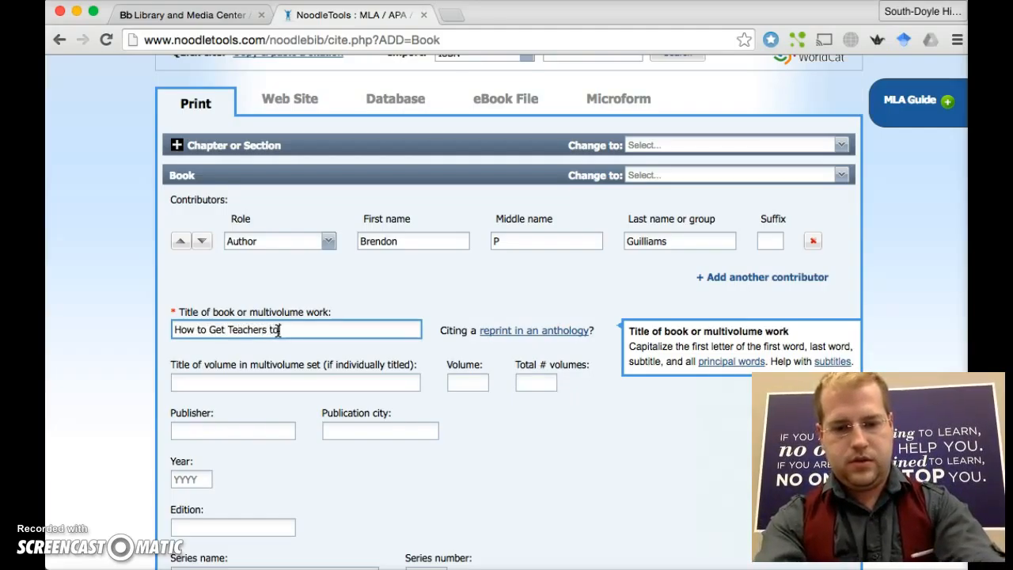
pyautogui.write('Noodle Tools')
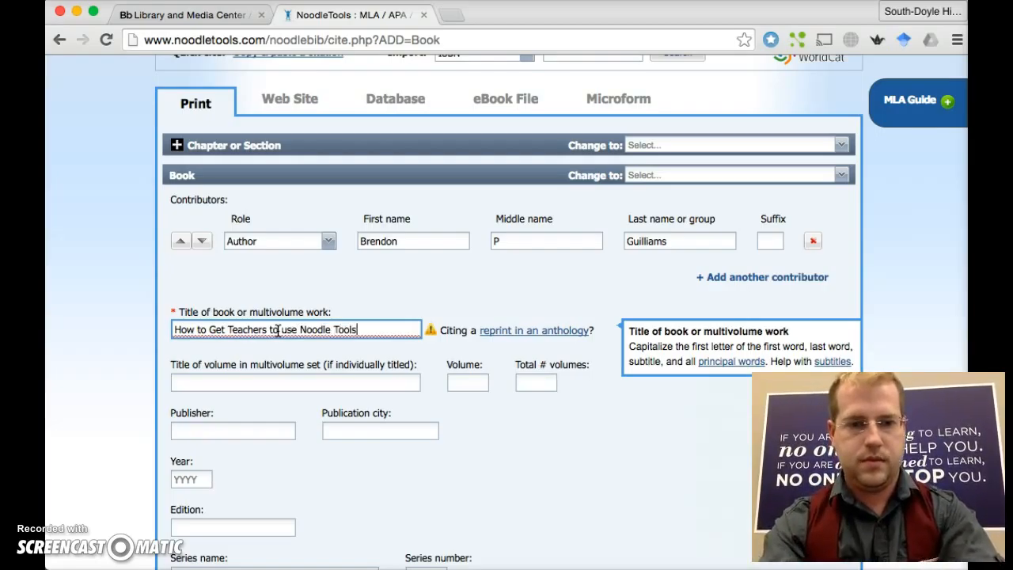
pyautogui.click(558, 509)
pyautogui.scroll(-2, 559, 511)
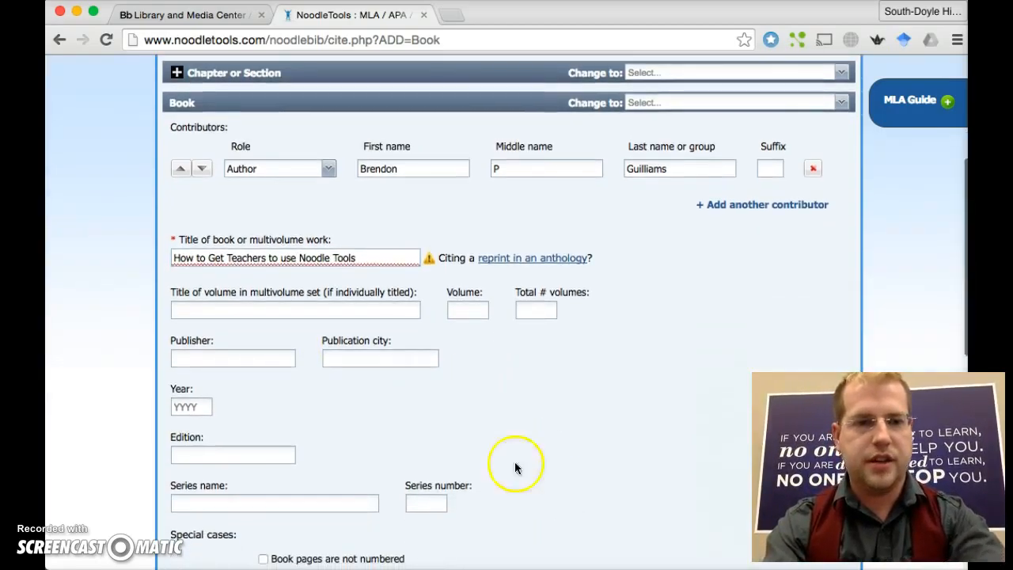
pyautogui.click(479, 308)
pyautogui.scroll(-1, 412, 343)
pyautogui.scroll(-4, 412, 343)
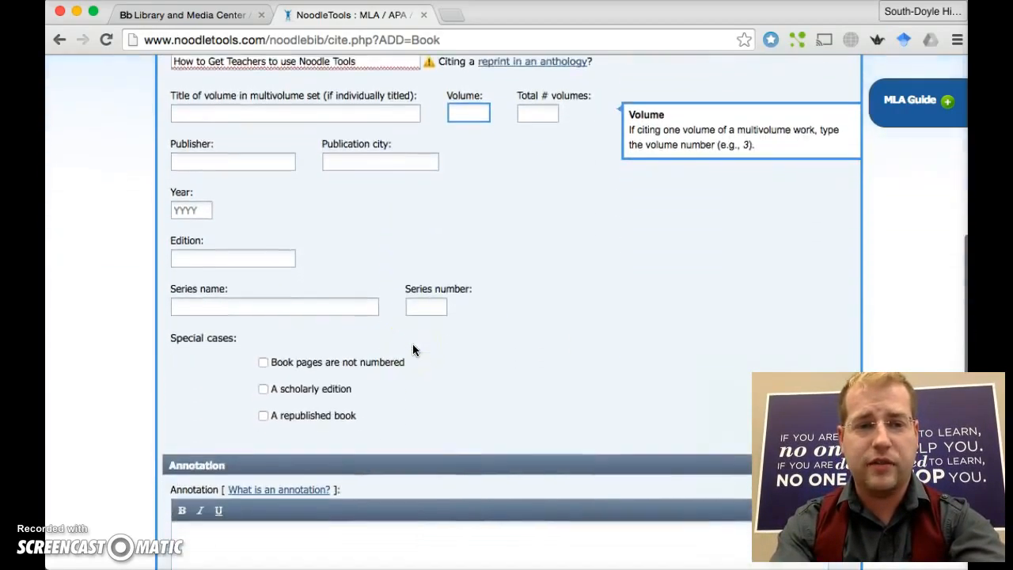
pyautogui.scroll(4, 359, 241)
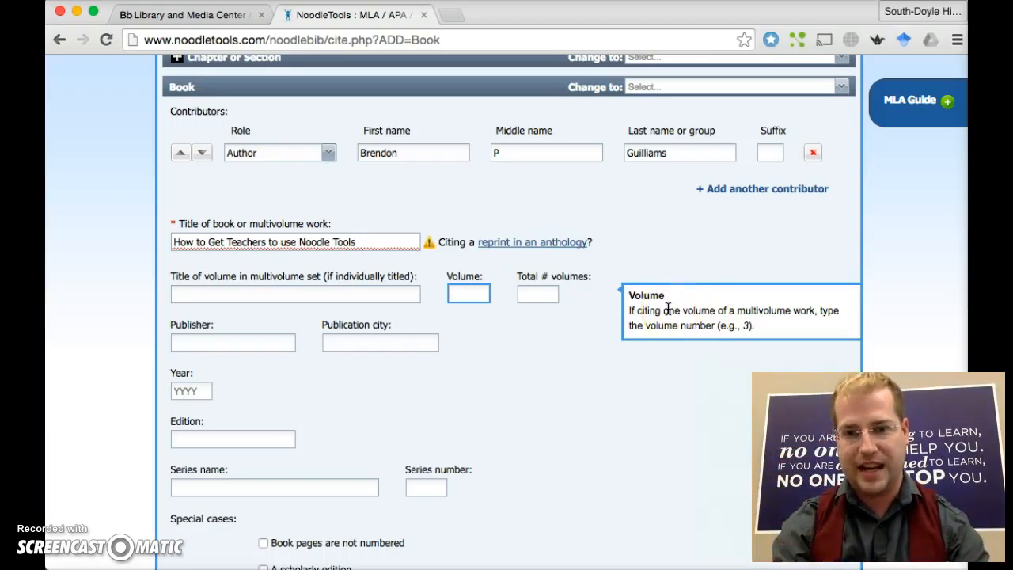
pyautogui.scroll(-5, 667, 309)
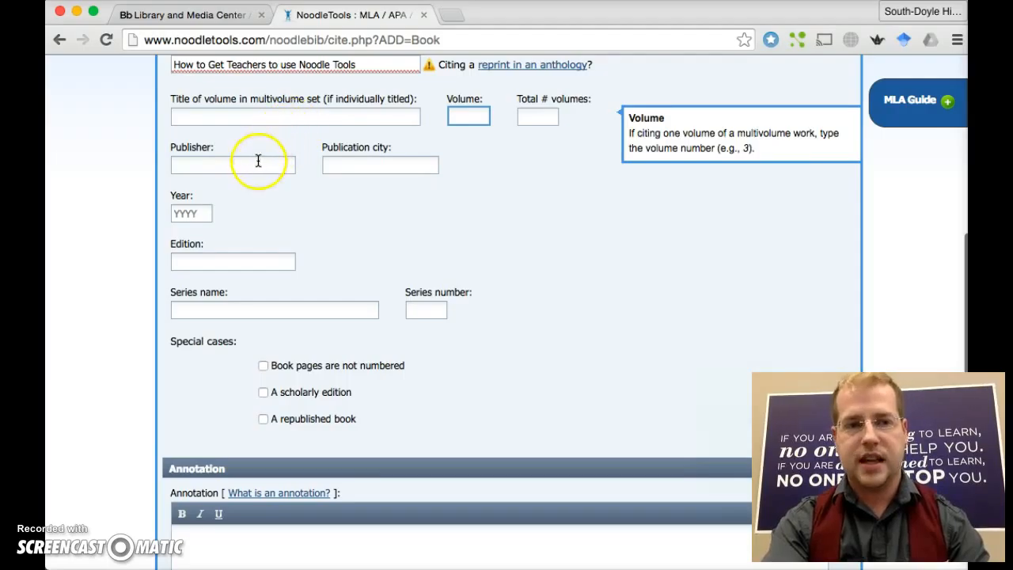
# - Enter publisher 'Knox schools', publication city Knoxville and year 2016
pyautogui.click(258, 161)
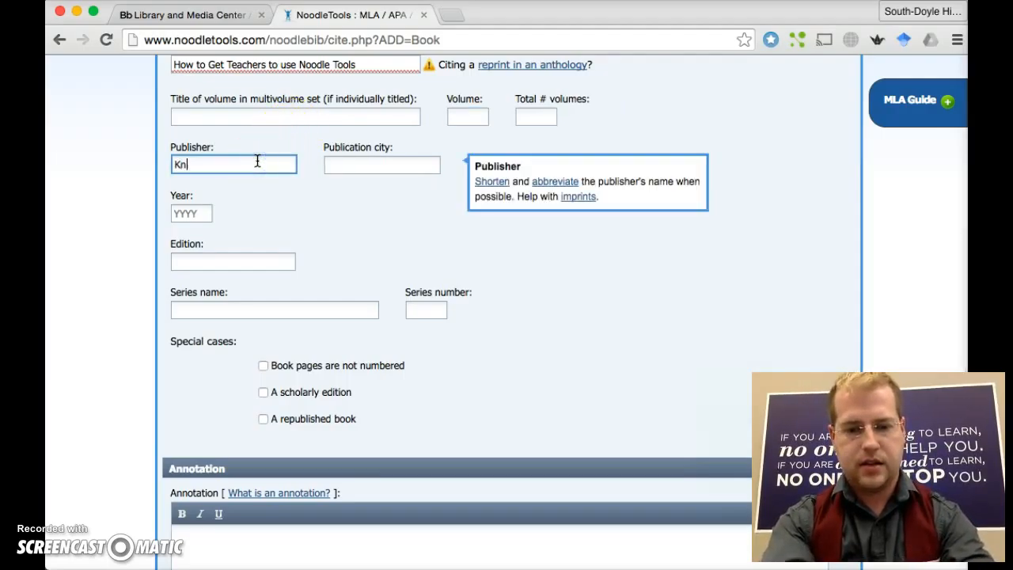
pyautogui.write('Knox schools')
pyautogui.press('Tab')
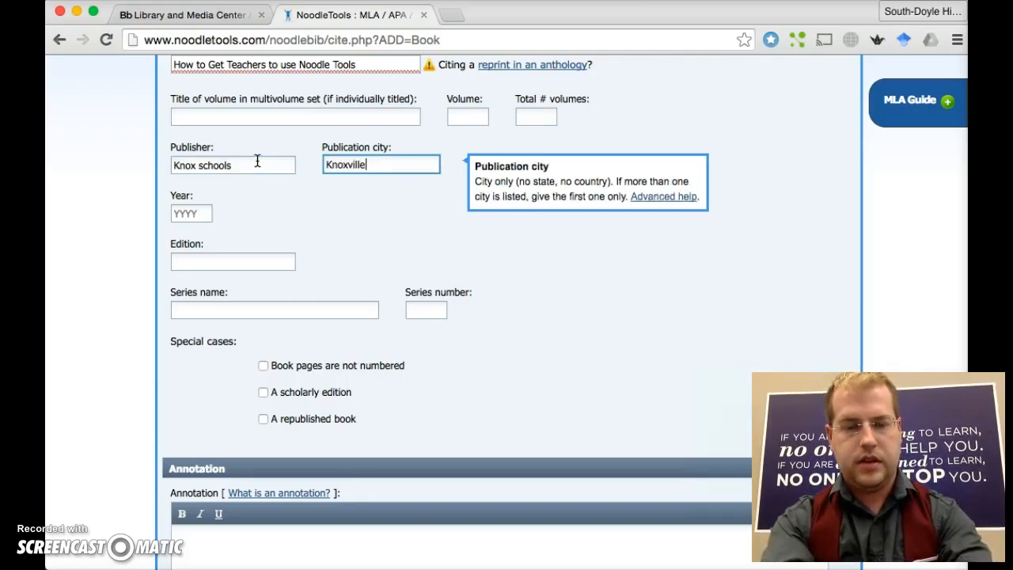
pyautogui.press('Tab')
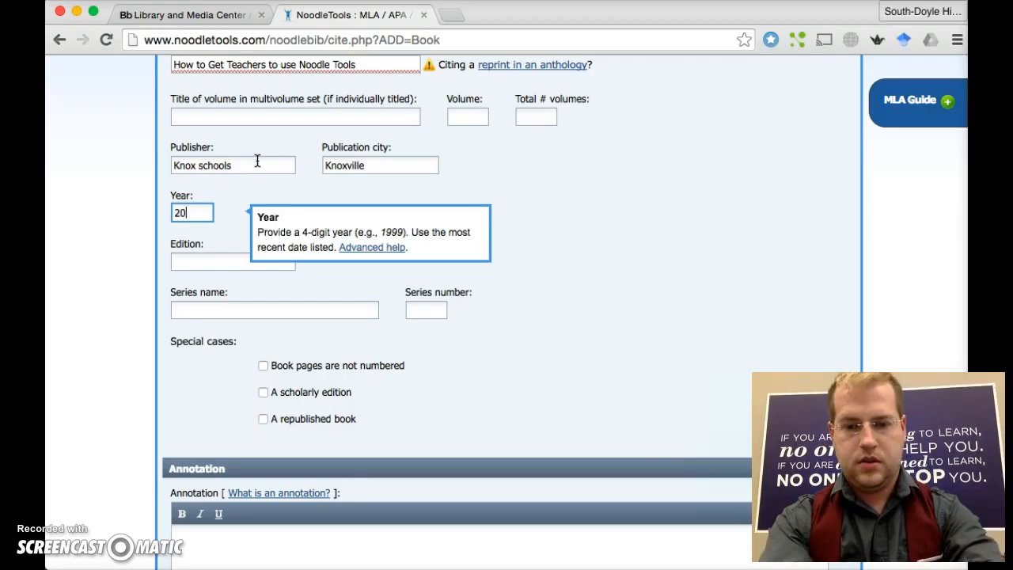
pyautogui.scroll(-2, 617, 170)
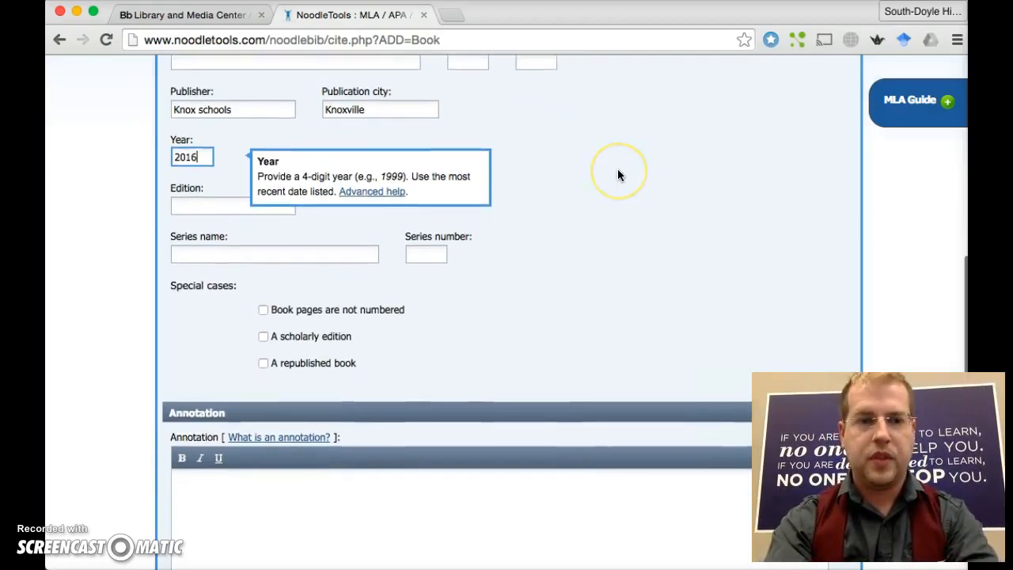
pyautogui.scroll(-6, 618, 169)
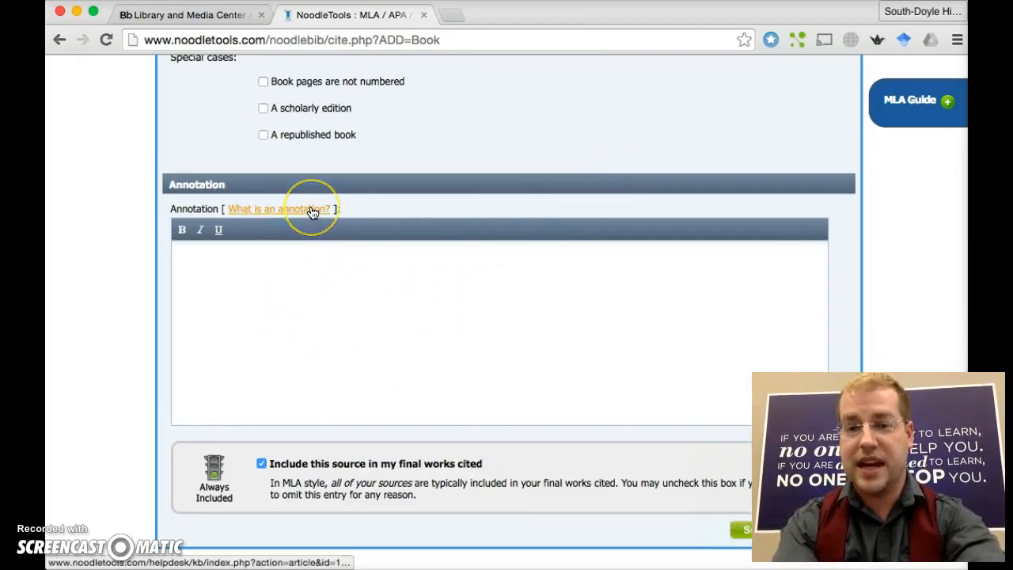
pyautogui.scroll(-2, 618, 199)
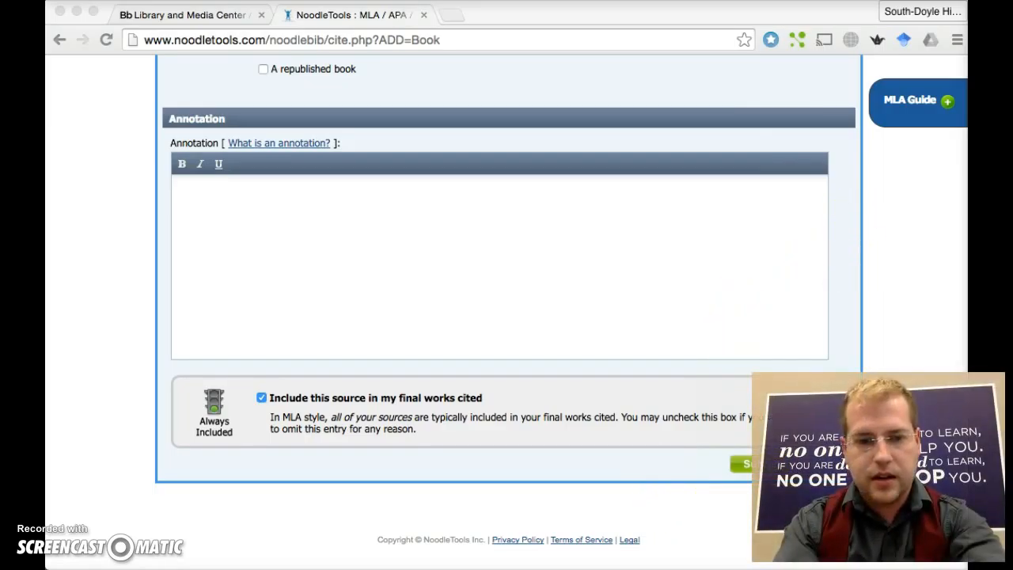
pyautogui.click(616, 471)
# - Submit the book citation so it appears in the MLA Works Cited list
pyautogui.moveTo(708, 23); pyautogui.dragTo(639, 23)
pyautogui.click(681, 468)
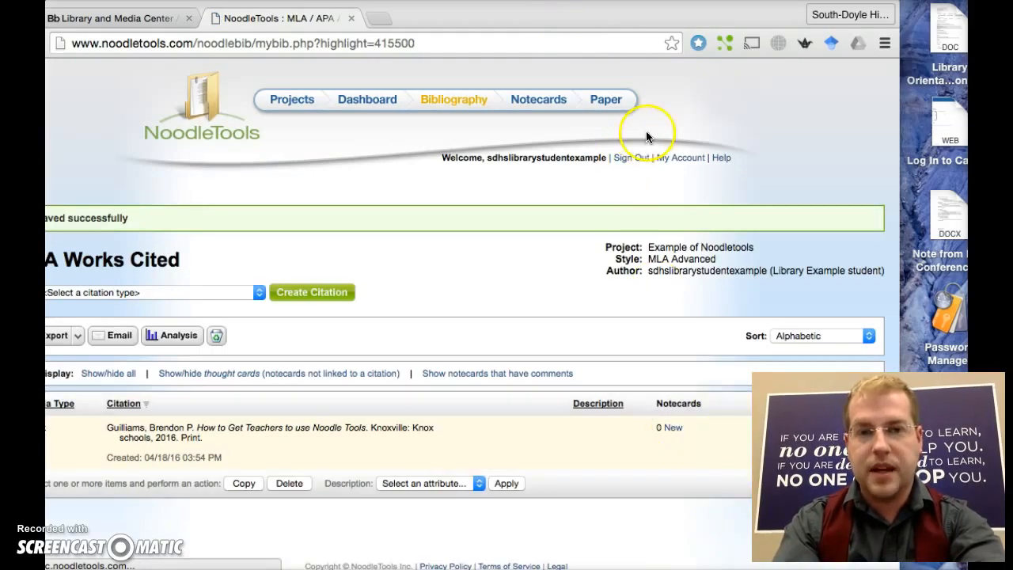
pyautogui.moveTo(607, 23); pyautogui.dragTo(676, 18)
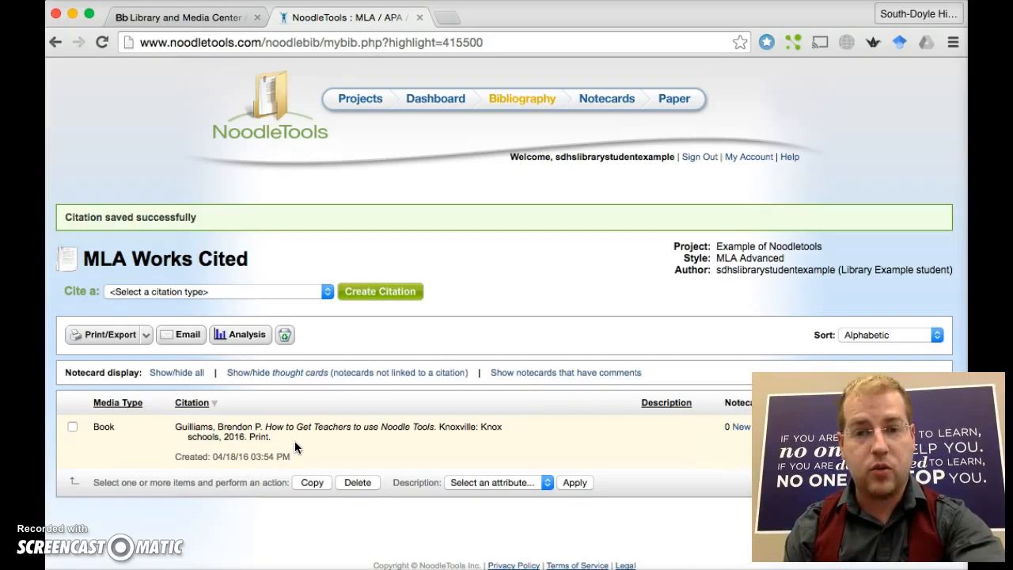
pyautogui.click(935, 336)
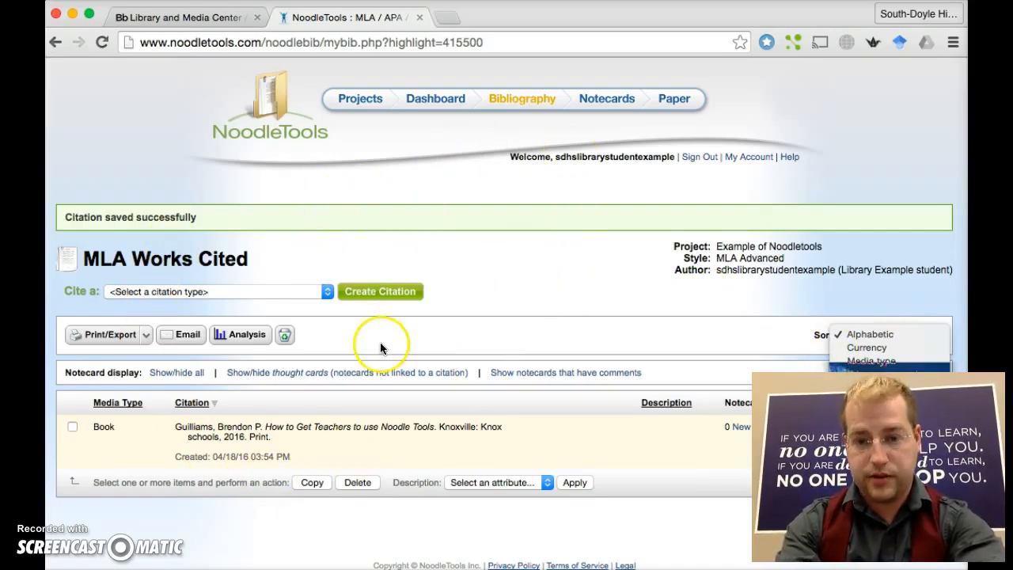
pyautogui.click(600, 99)
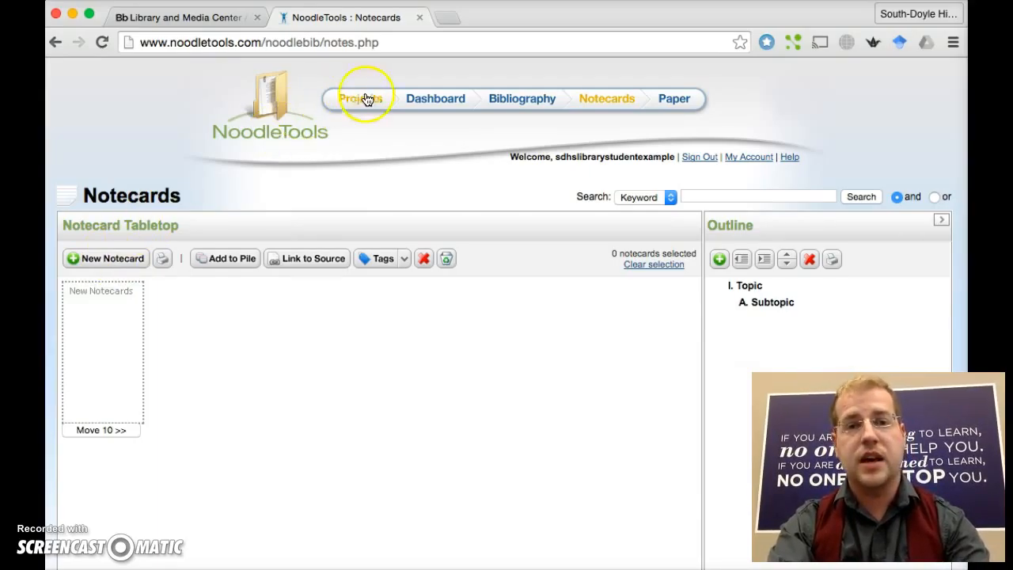
# - Dismiss the notecard tip and open a blank New Notecard form on the tabletop
pyautogui.click(541, 105)
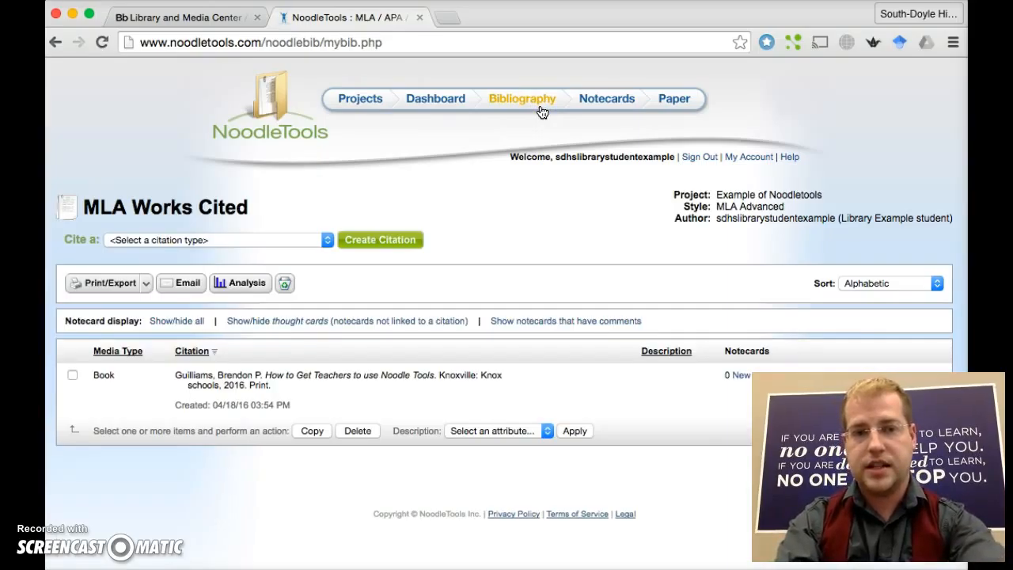
pyautogui.click(607, 99)
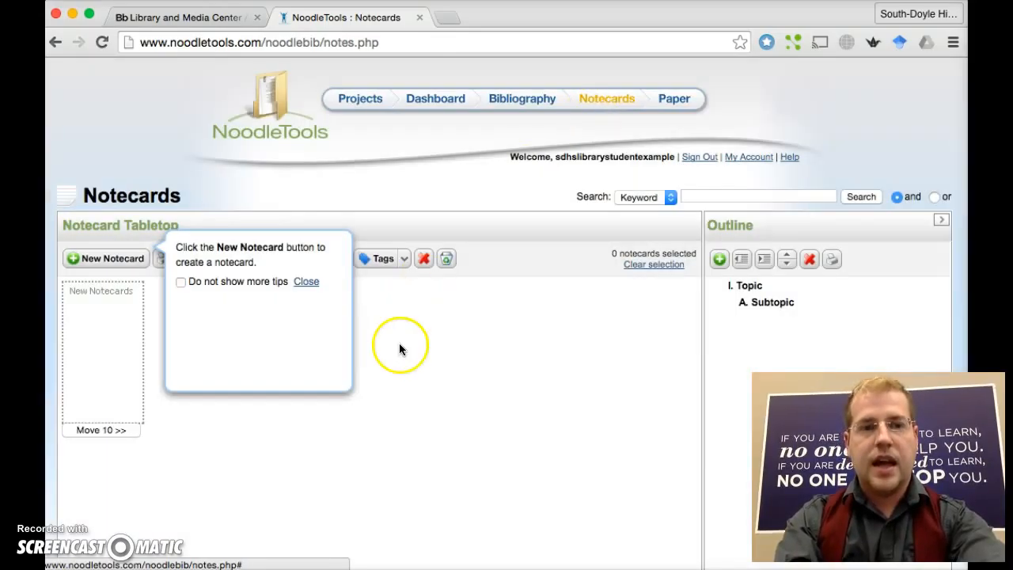
pyautogui.click(308, 282)
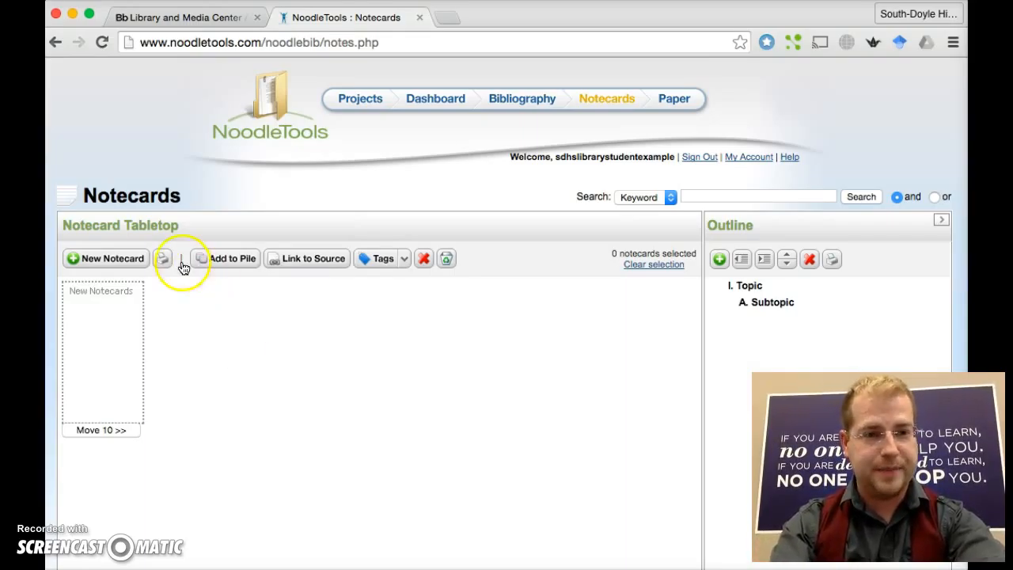
pyautogui.click(109, 261)
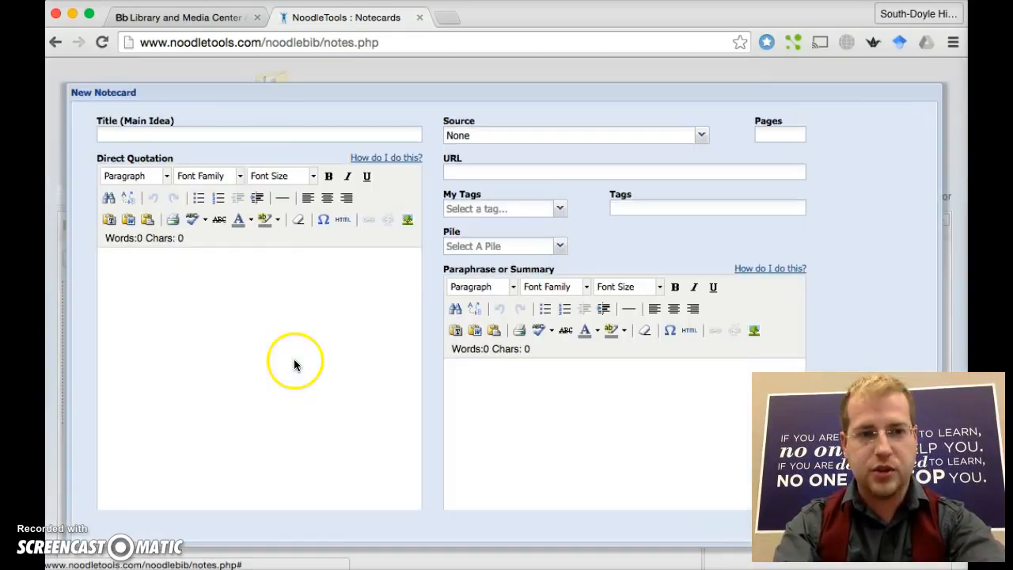
# - Title the notecard 'Cite ing' and type 'jsdf;ahsdfhasdfj' as its Direct Quotation
pyautogui.click(269, 133)
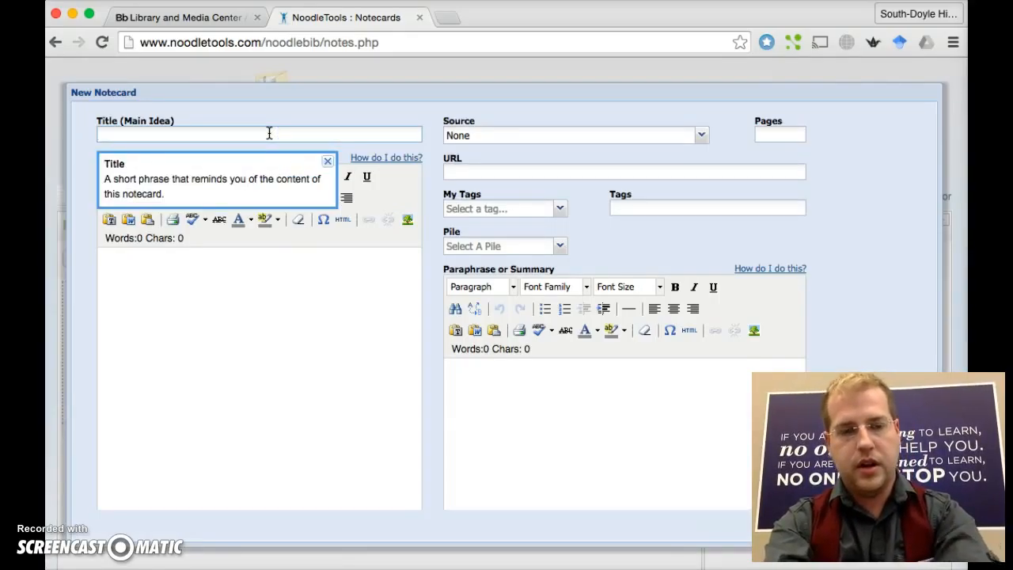
pyautogui.write('Cite ing')
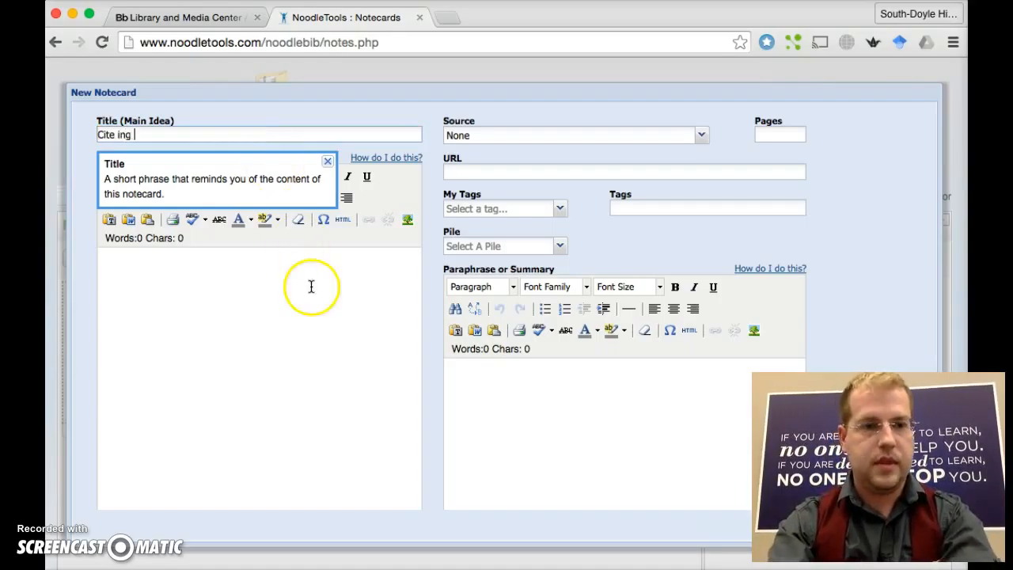
pyautogui.click(295, 313)
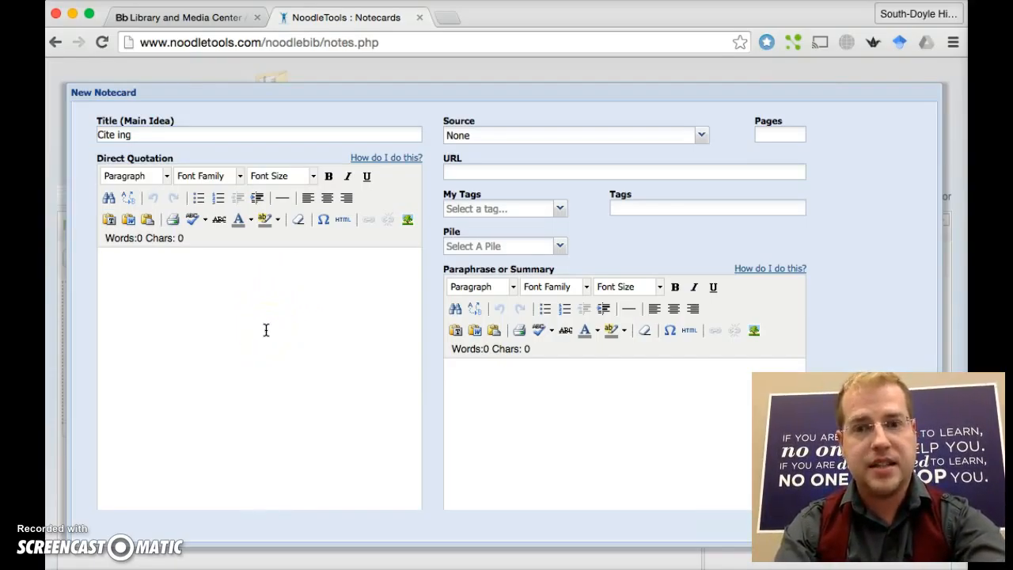
pyautogui.click(266, 330)
pyautogui.write('jsdf;ahsdfhasdfj')
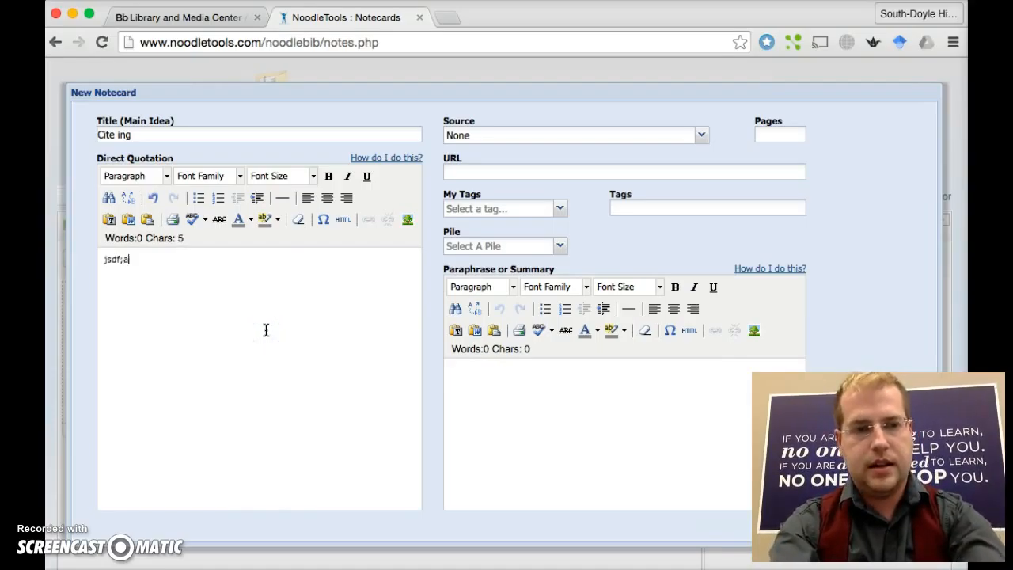
pyautogui.click(606, 135)
pyautogui.click(593, 168)
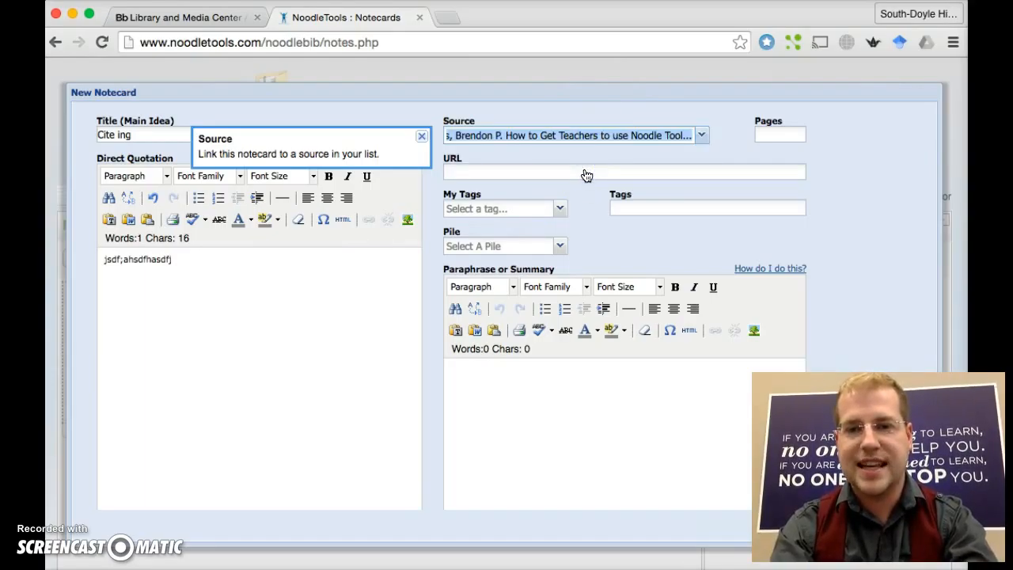
pyautogui.click(770, 135)
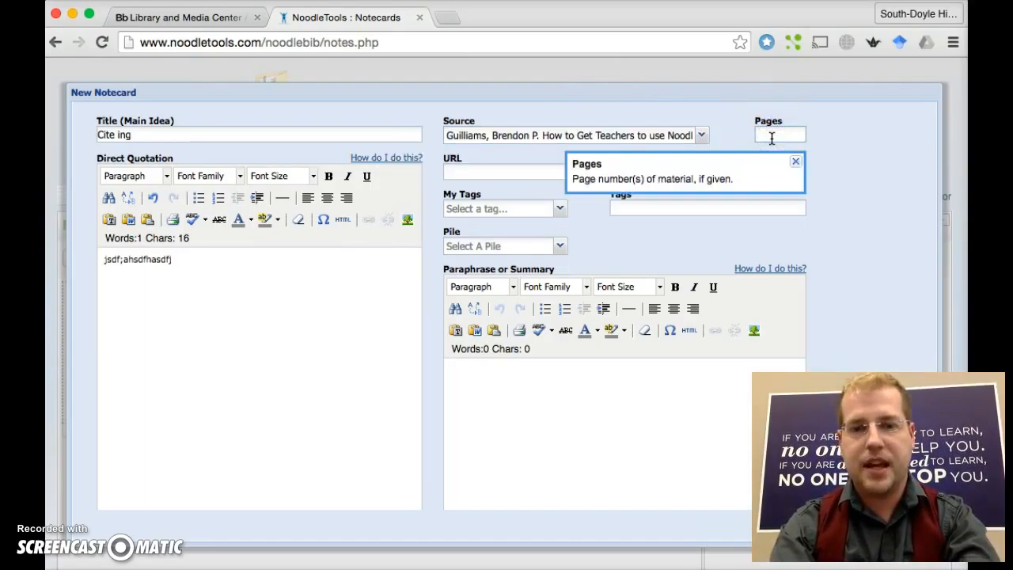
pyautogui.write('17')
pyautogui.click(507, 172)
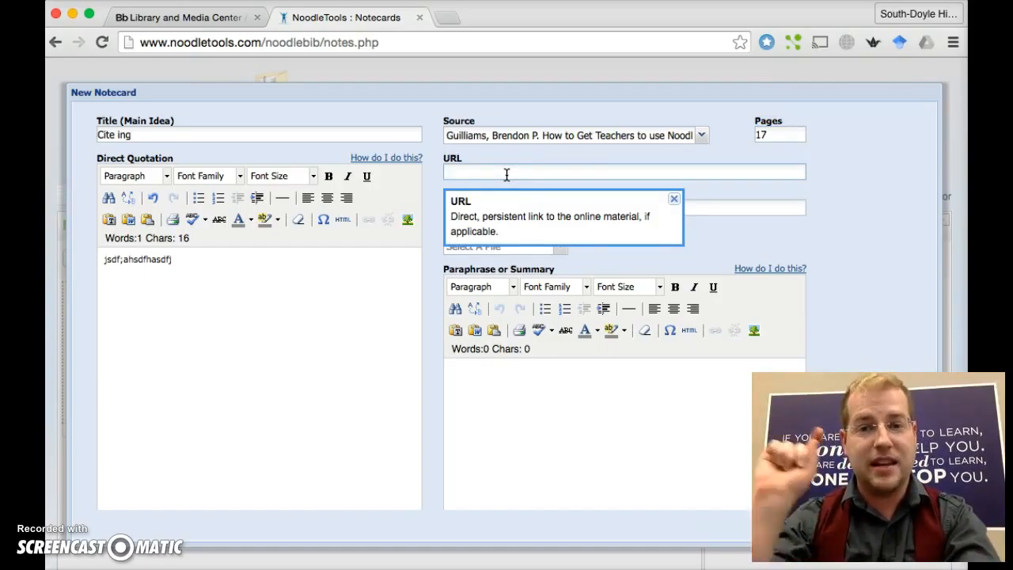
pyautogui.click(673, 198)
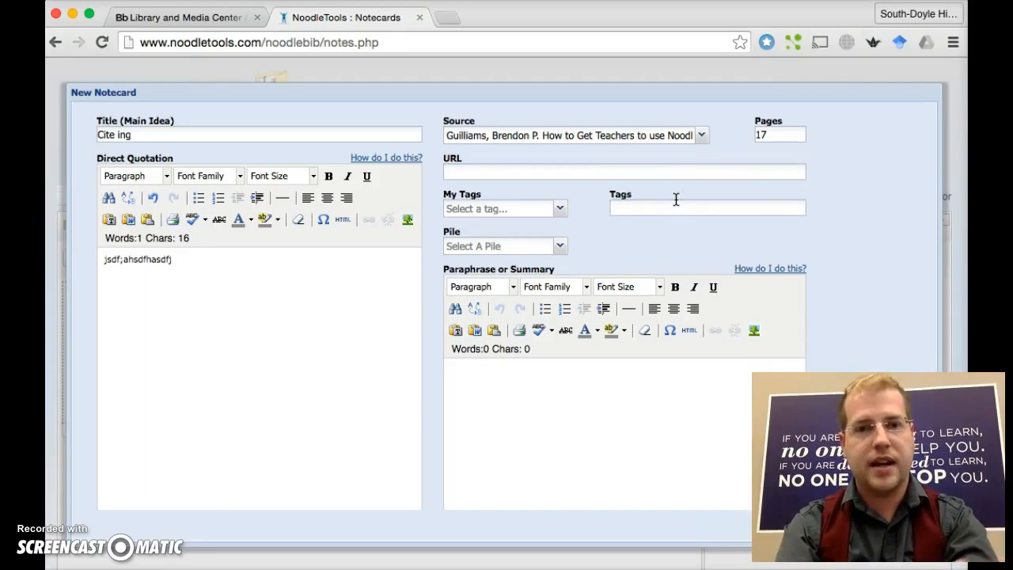
pyautogui.click(564, 210)
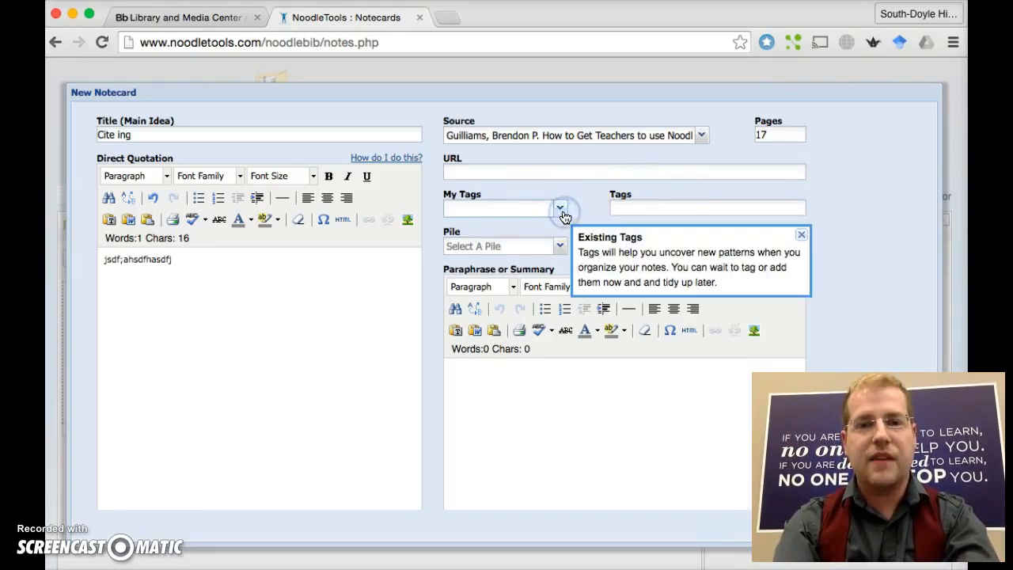
pyautogui.click(675, 213)
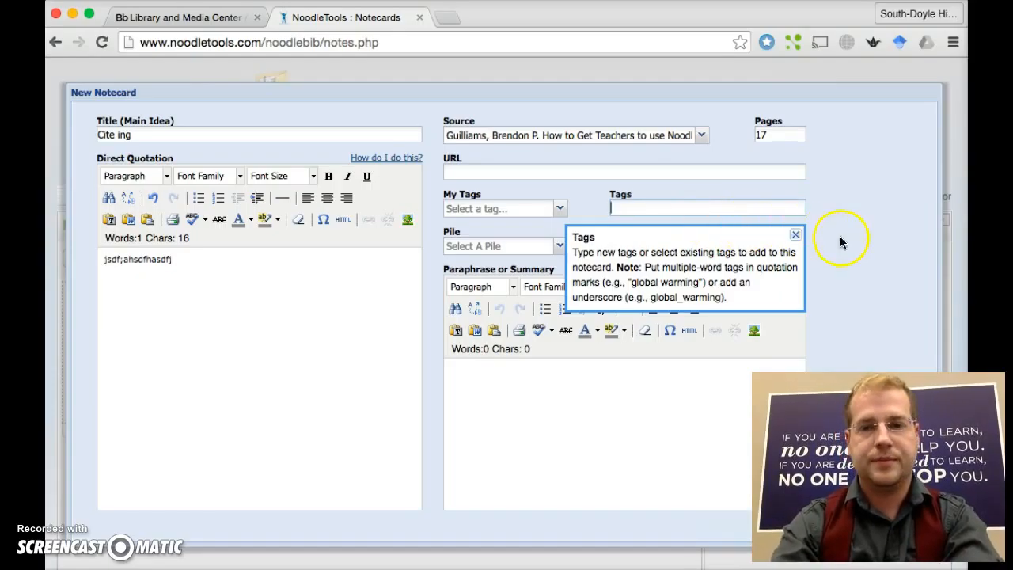
pyautogui.click(796, 236)
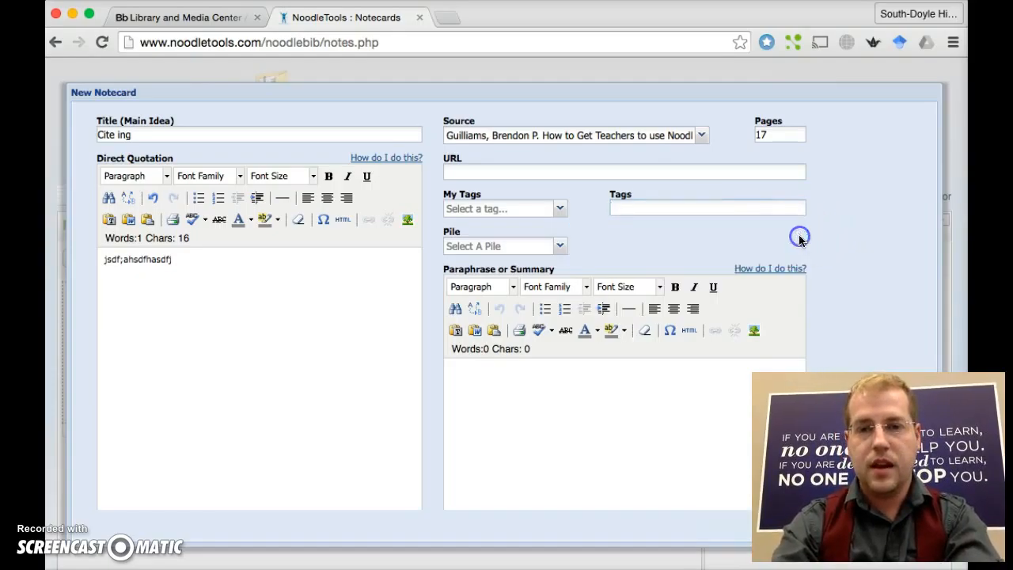
pyautogui.click(559, 247)
pyautogui.click(558, 247)
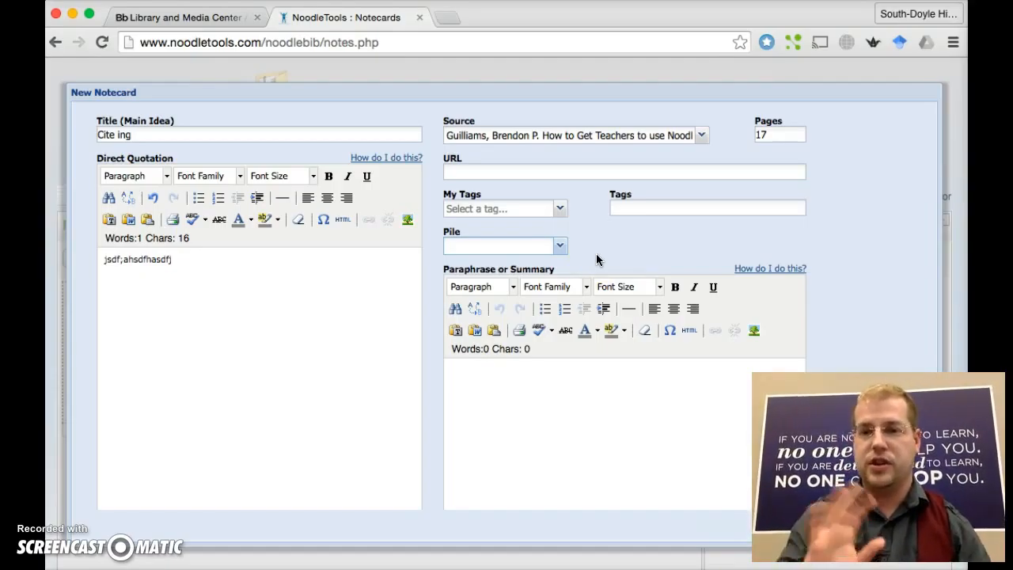
pyautogui.click(551, 476)
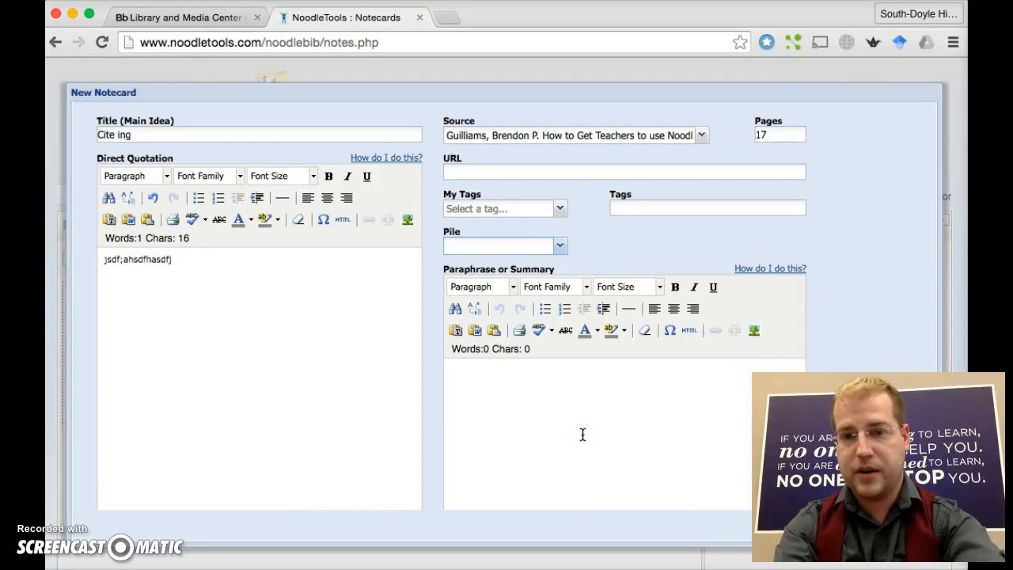
# - Add 'falsdf' as the paraphrase and save the 'Cite ing' notecard
pyautogui.write('falsdf')
pyautogui.scroll(-8, 582, 434)
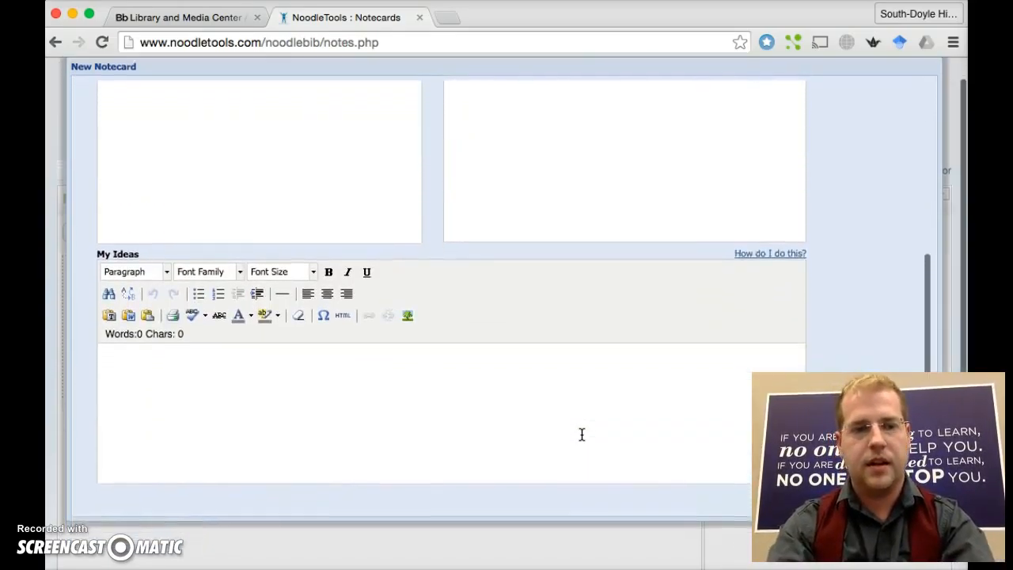
pyautogui.click(464, 367)
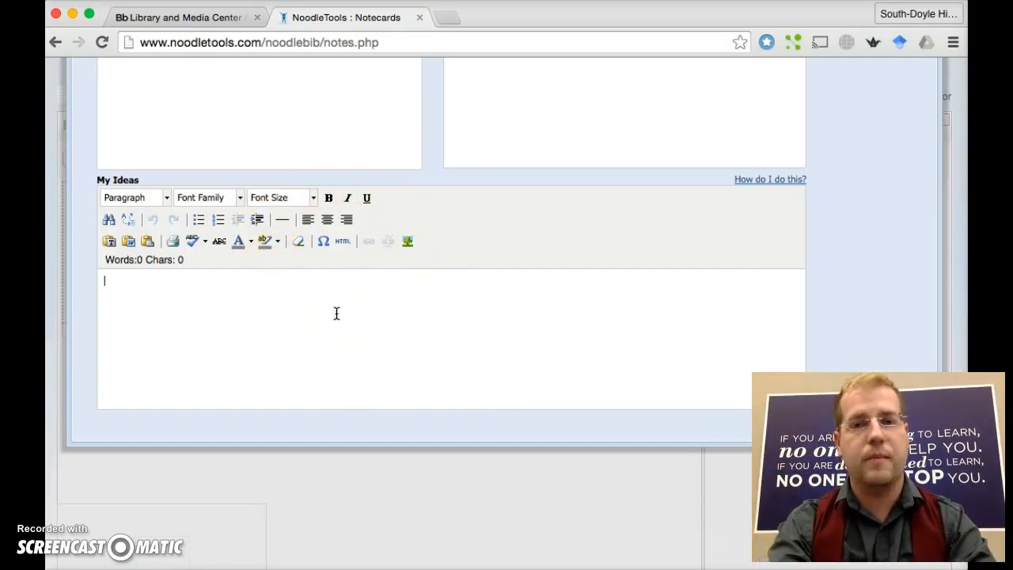
pyautogui.moveTo(797, 16); pyautogui.dragTo(571, 14)
pyautogui.click(596, 429)
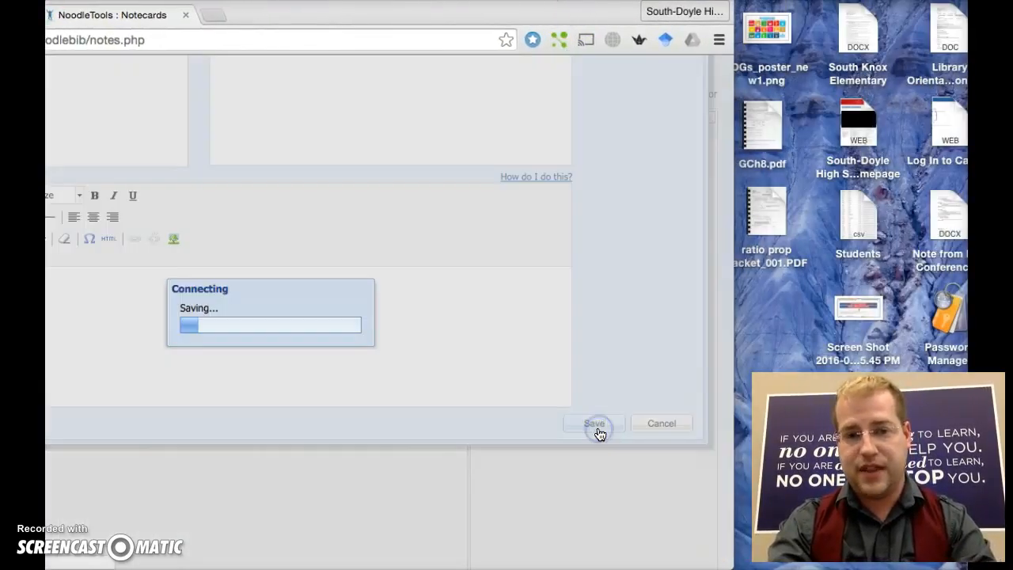
pyautogui.moveTo(523, 13); pyautogui.dragTo(759, 15)
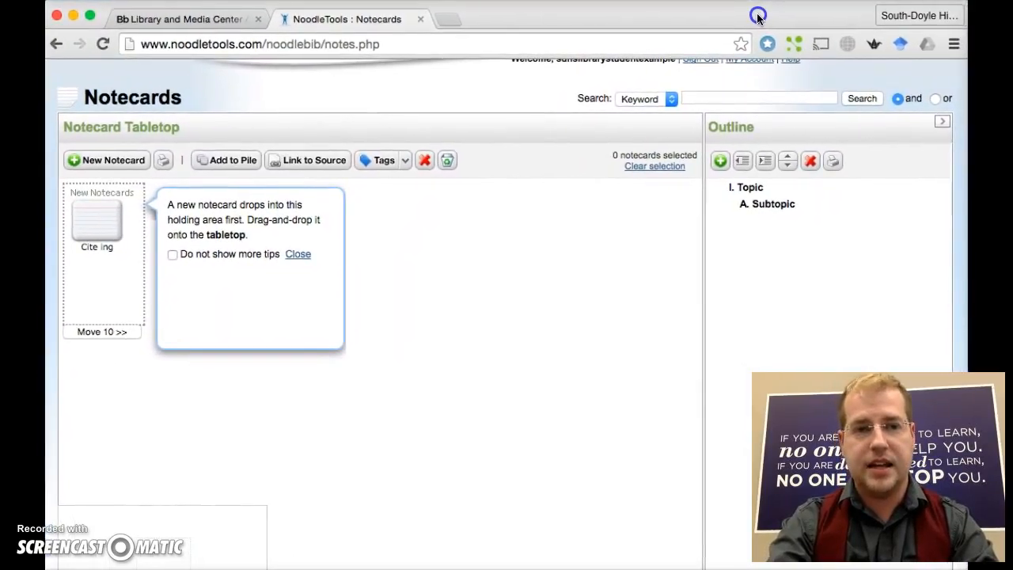
pyautogui.click(403, 480)
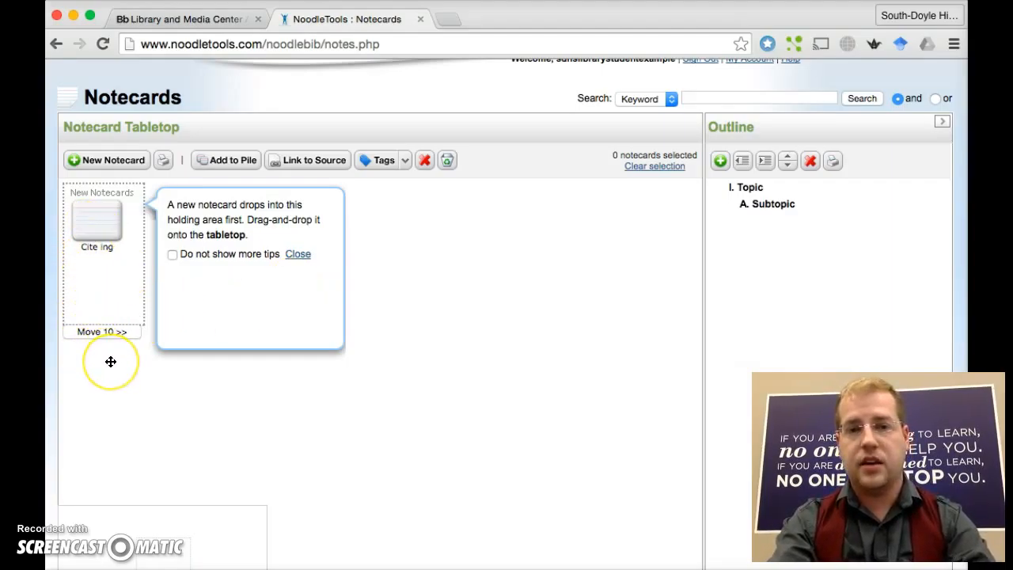
# - Close the holding-area tip, then dismiss the select-notecards error that Add to Pile raises
pyautogui.click(297, 255)
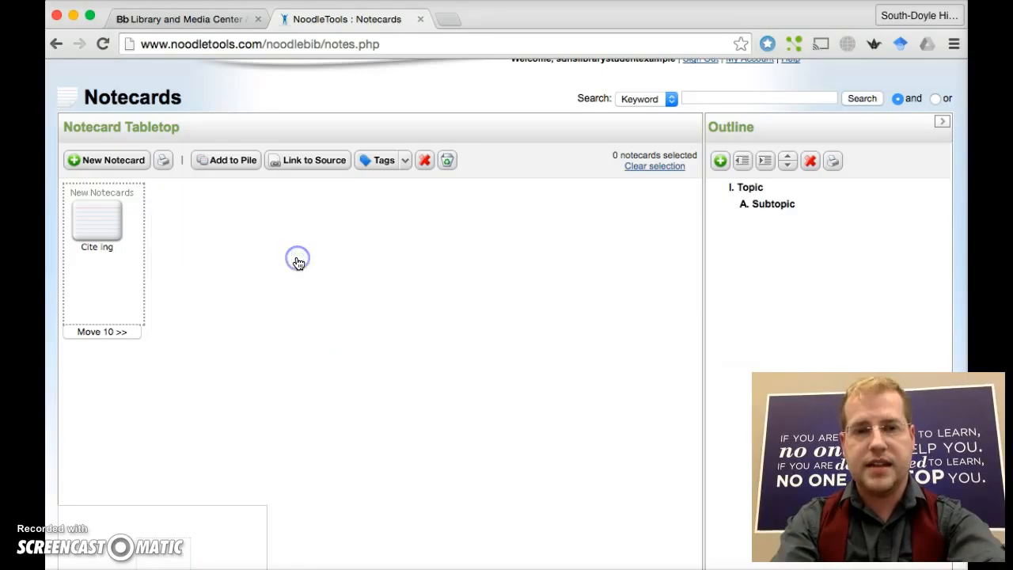
pyautogui.click(231, 163)
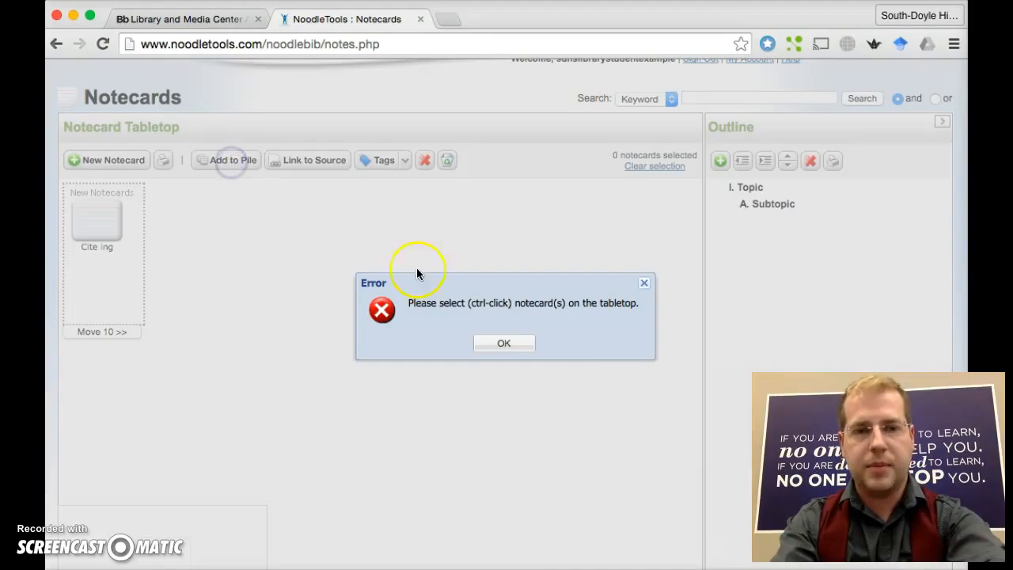
pyautogui.click(512, 345)
# - Move the Cite ing notecard from New Notecards onto the tabletop and check its preview
pyautogui.moveTo(99, 224); pyautogui.dragTo(266, 254)
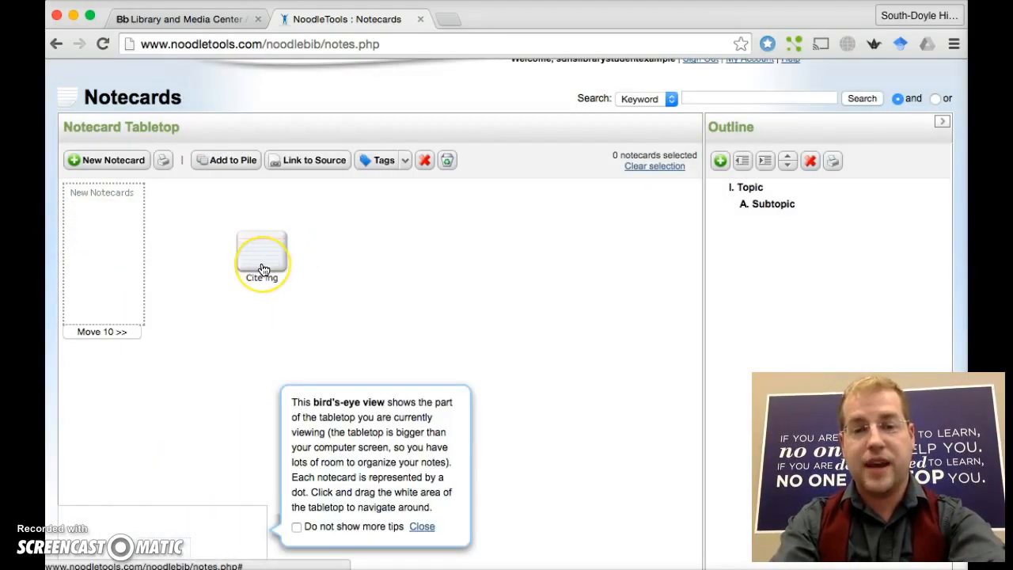
pyautogui.click(263, 269)
pyautogui.click(176, 251)
pyautogui.click(285, 236)
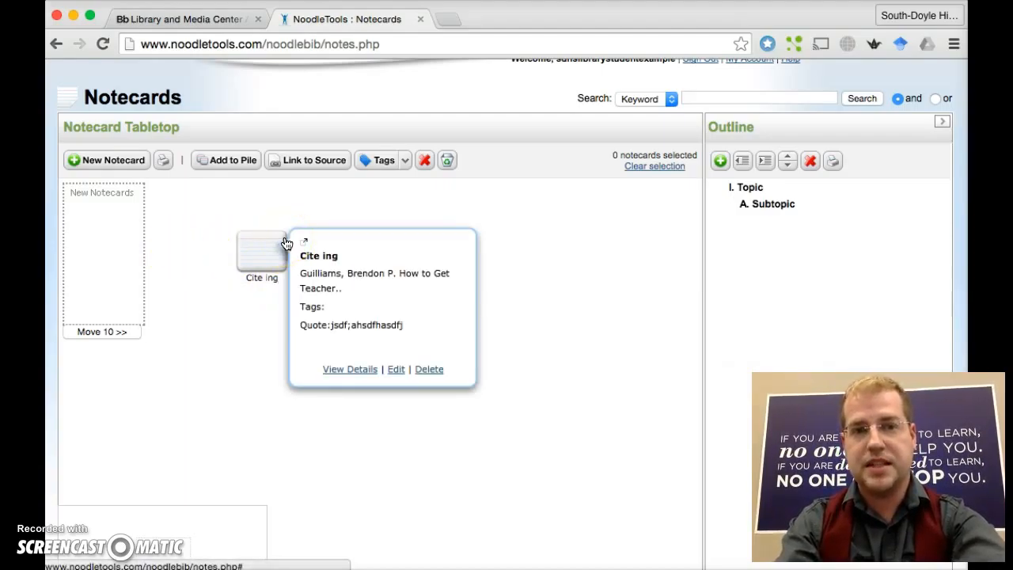
pyautogui.click(265, 269)
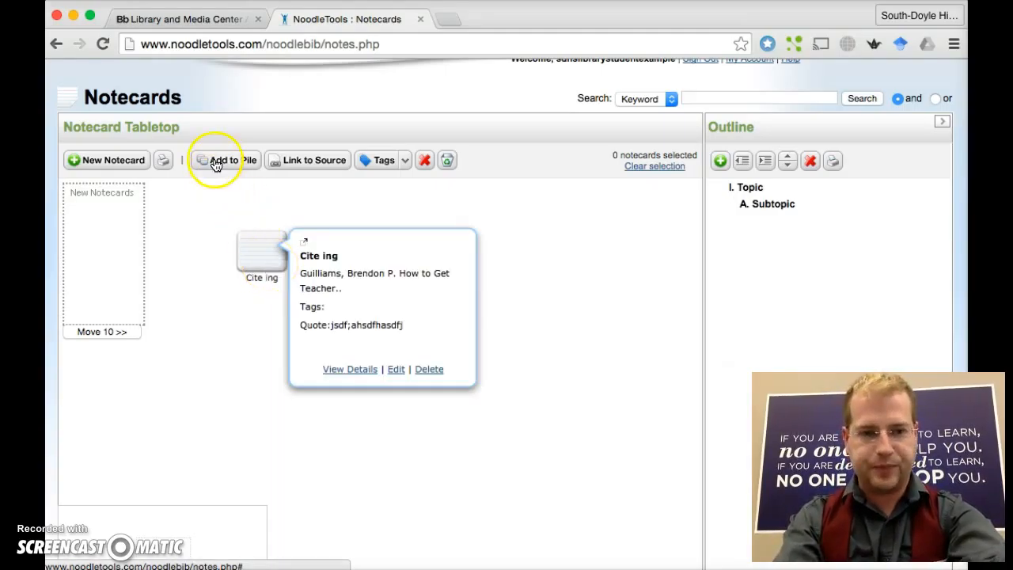
pyautogui.moveTo(259, 251)
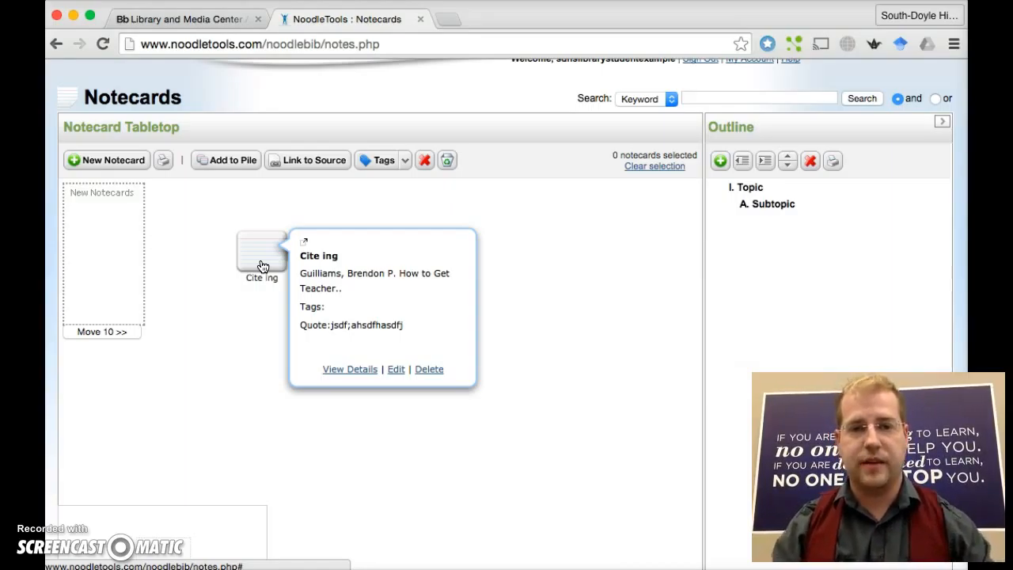
pyautogui.doubleClick(262, 266)
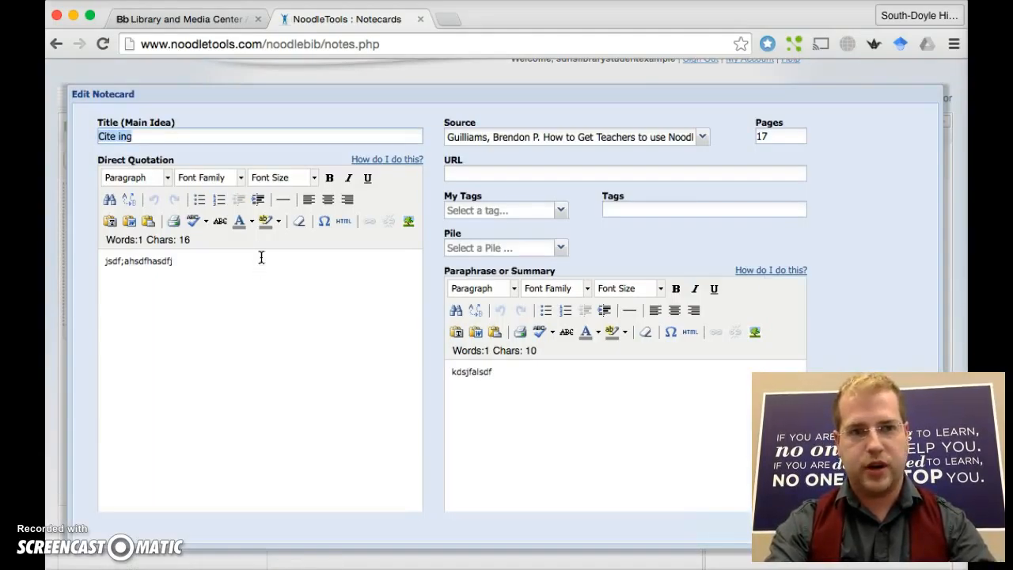
pyautogui.scroll(-5, 724, 75)
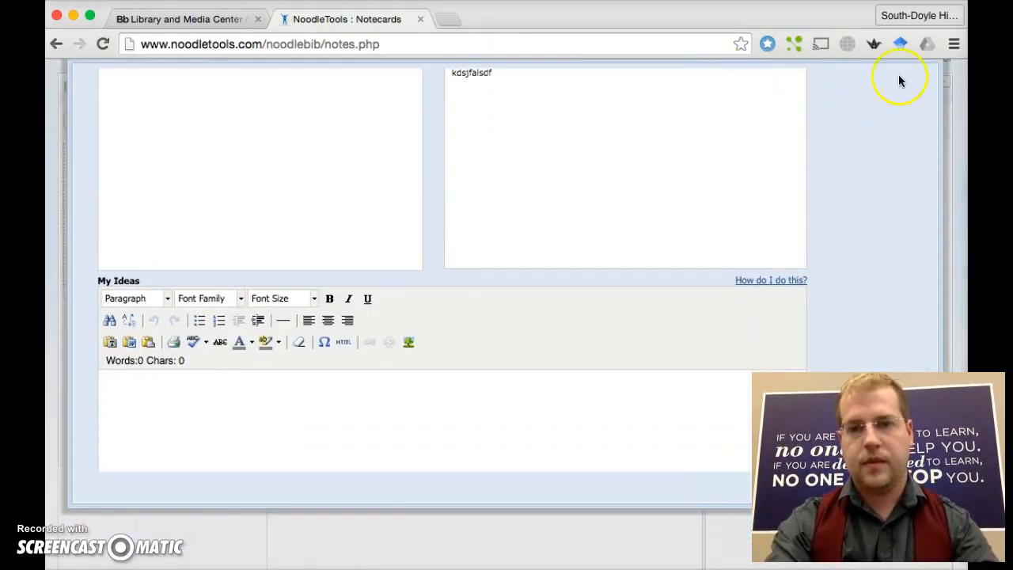
pyautogui.scroll(10, 849, 126)
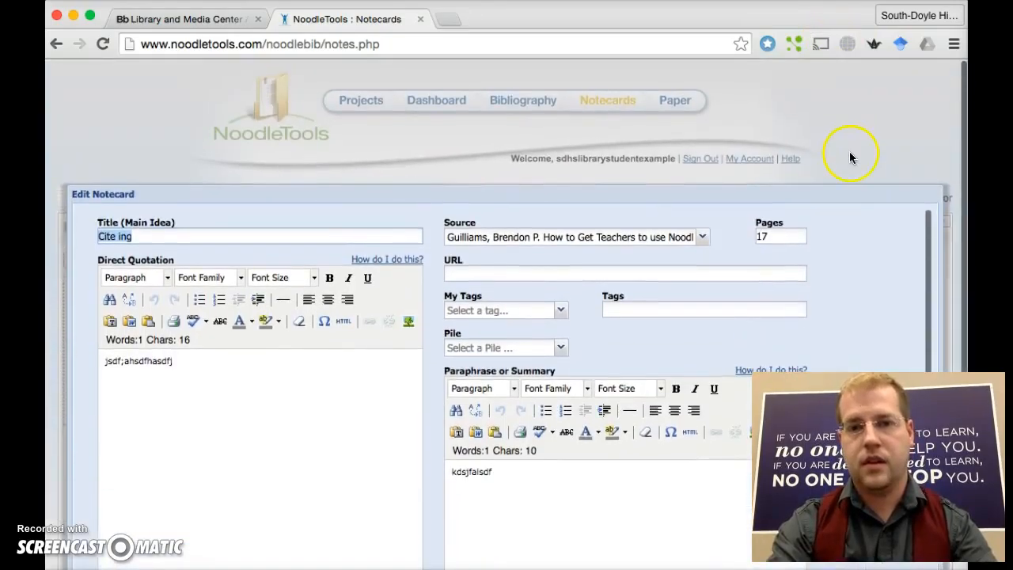
pyautogui.scroll(-5, 841, 185)
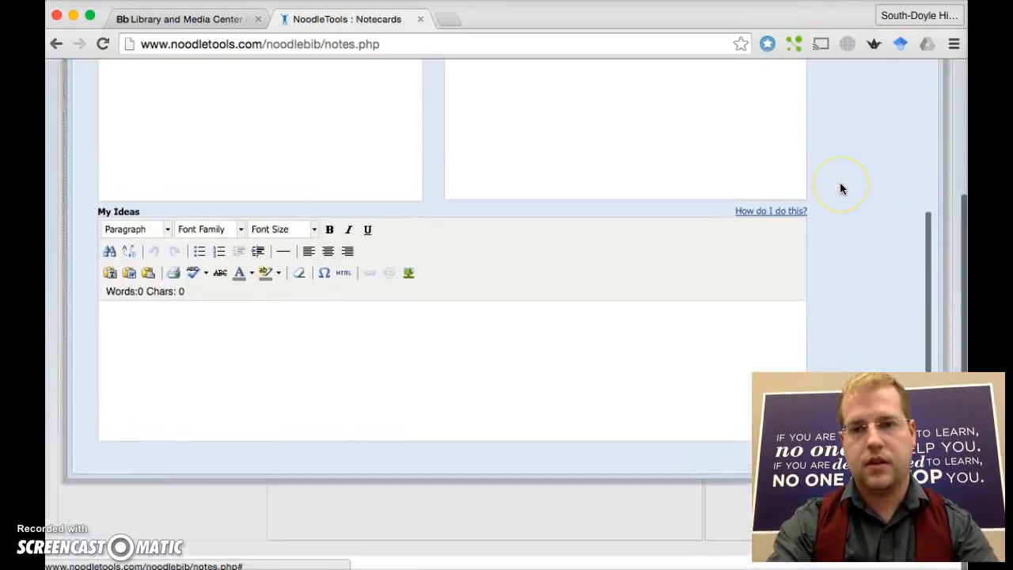
pyautogui.moveTo(828, 11); pyautogui.dragTo(581, 7)
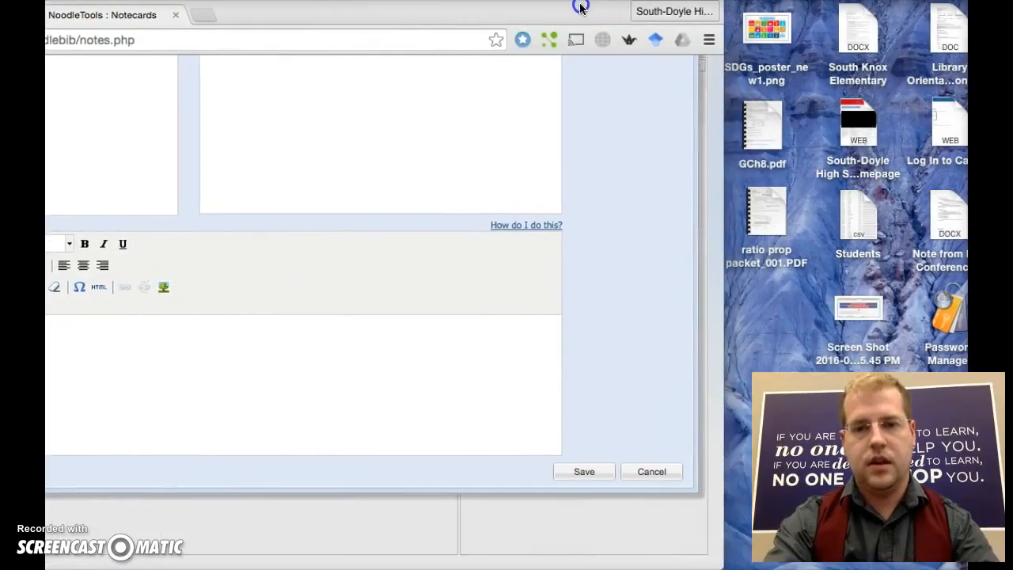
pyautogui.click(656, 474)
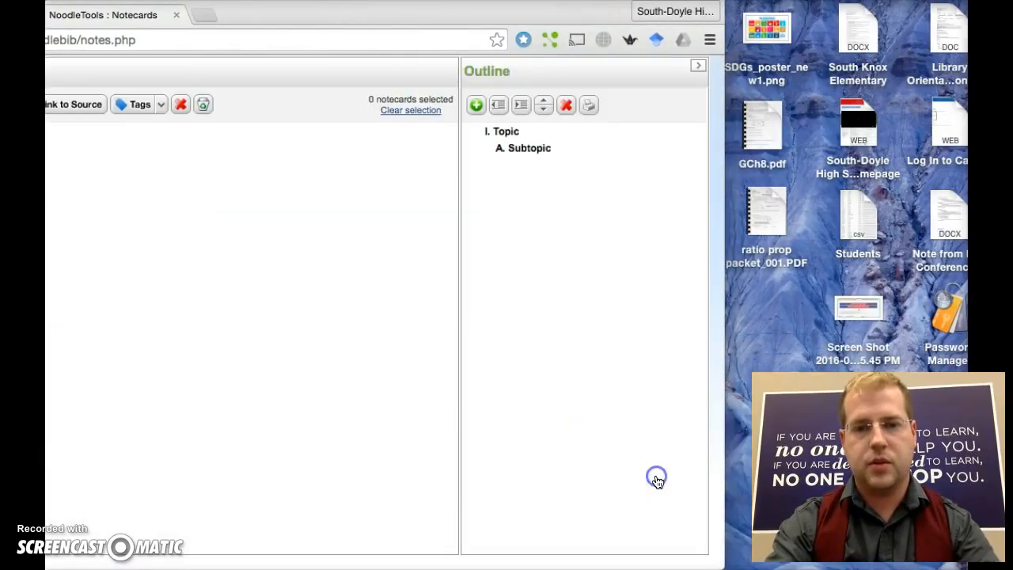
pyautogui.moveTo(502, 19); pyautogui.dragTo(747, 7)
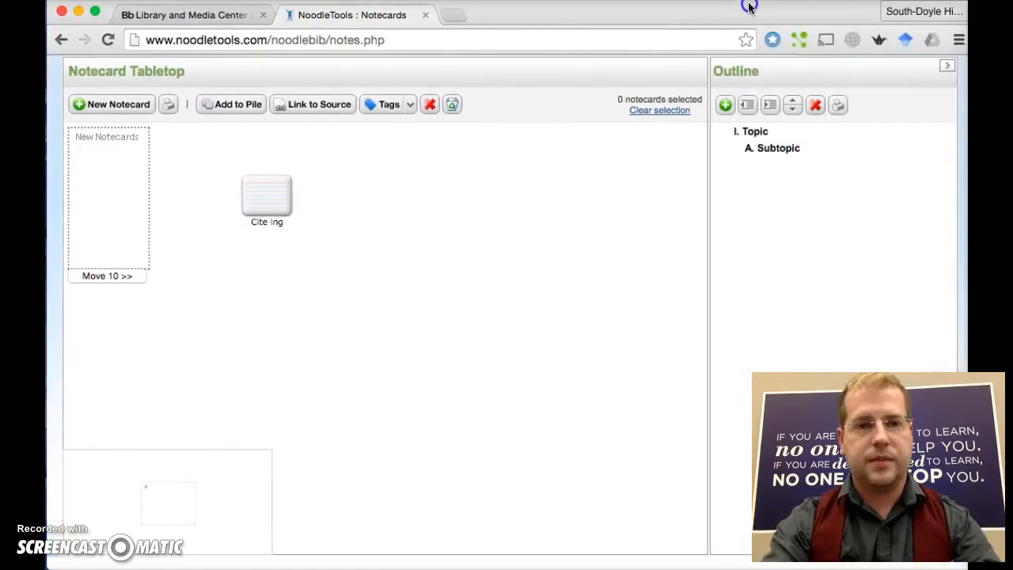
# - Attempt Tag and Add to Pile, dismissing each 'select notecards' error
pyautogui.click(410, 107)
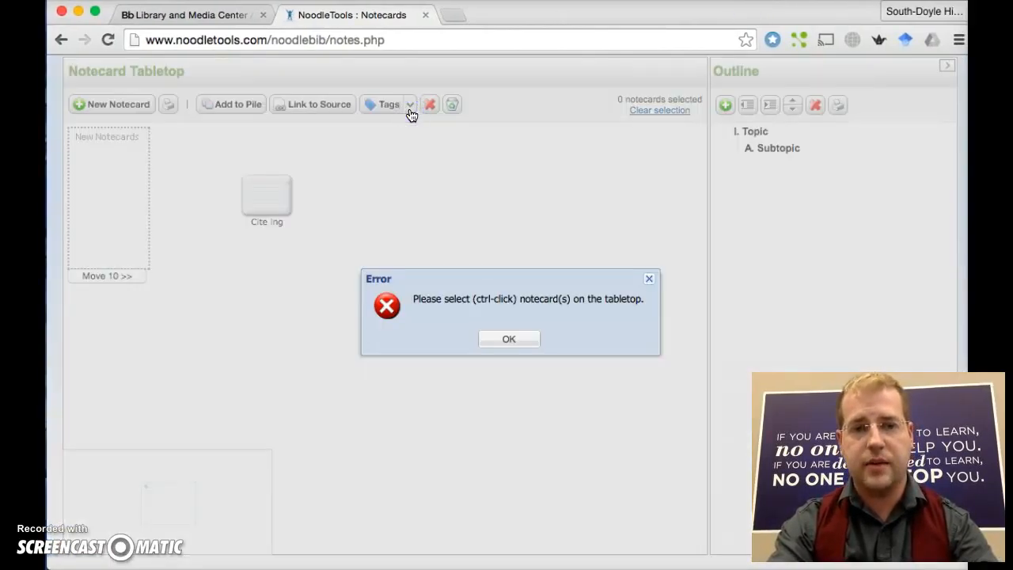
pyautogui.click(503, 341)
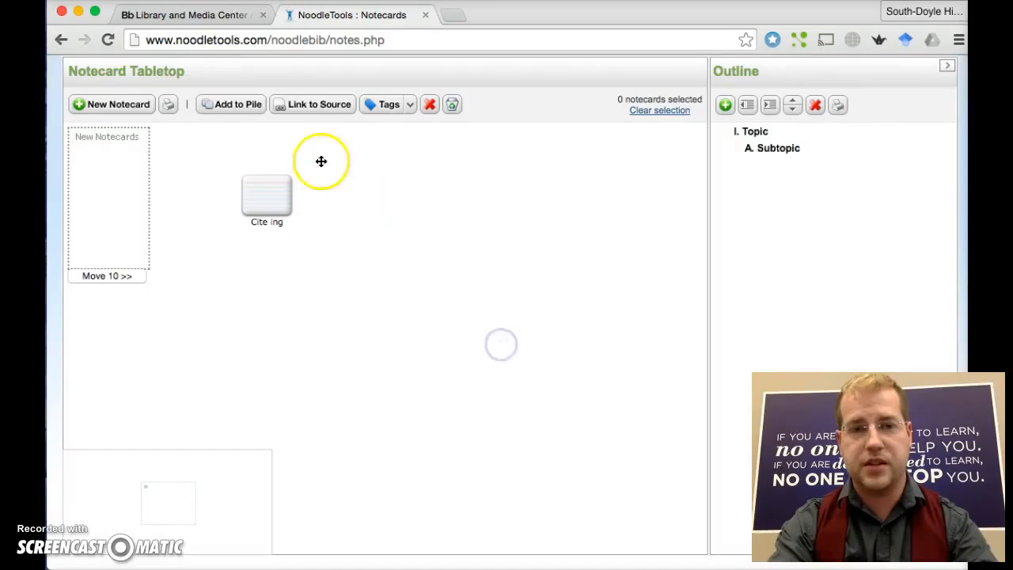
pyautogui.click(240, 108)
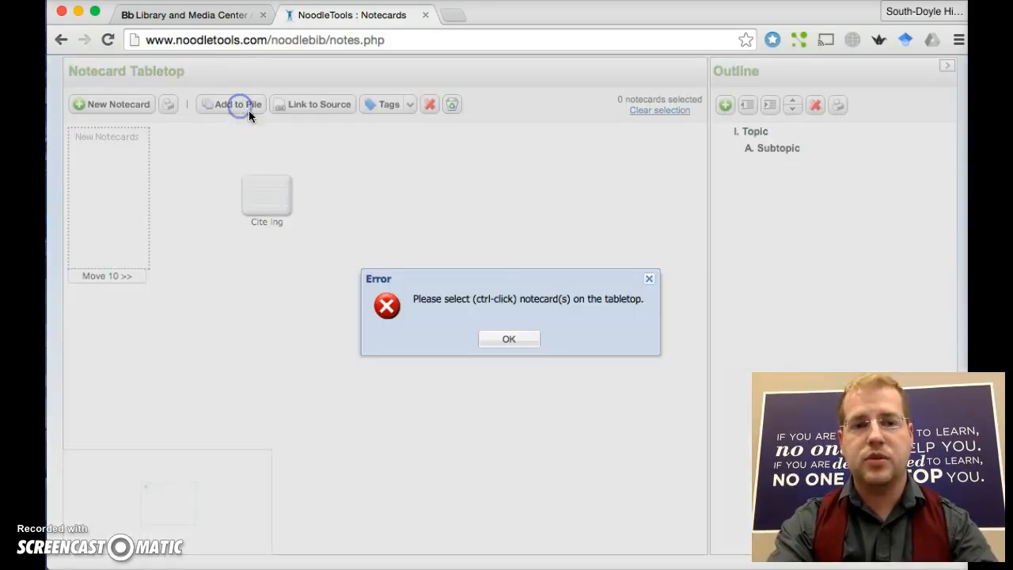
pyautogui.click(516, 341)
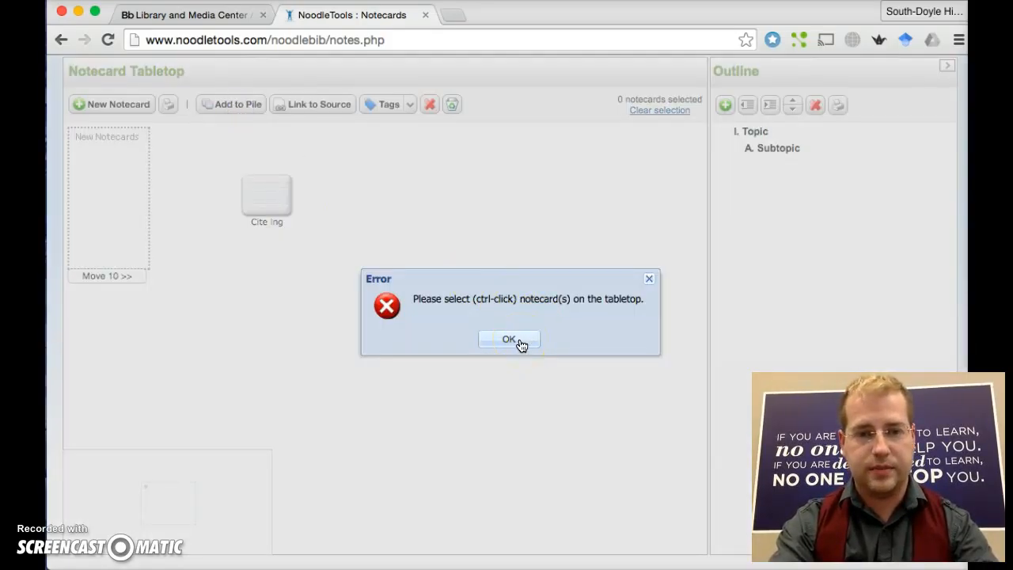
pyautogui.click(519, 342)
pyautogui.click(270, 198)
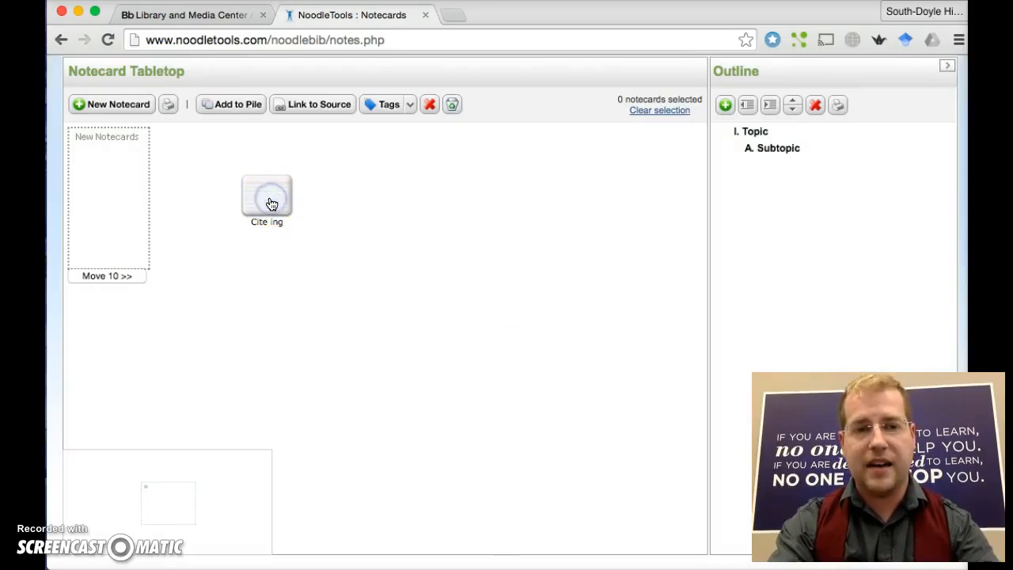
pyautogui.click(229, 104)
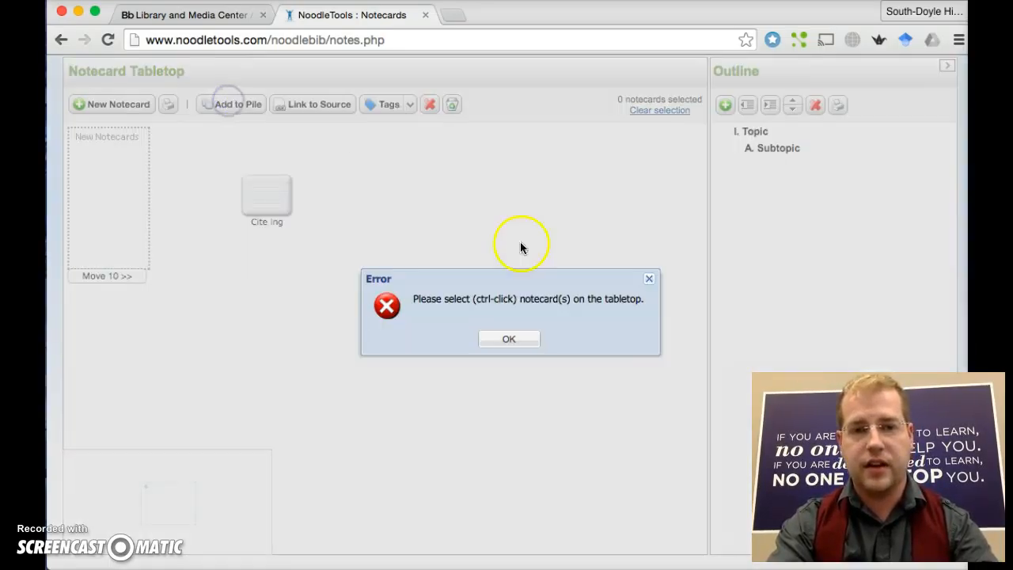
pyautogui.click(508, 340)
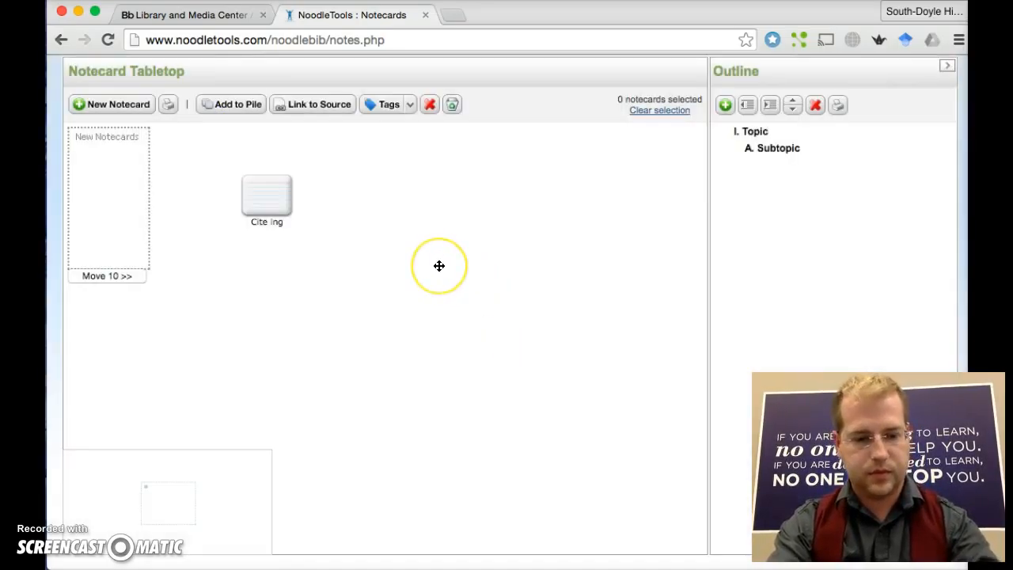
# - Select the Cite Ing notecard so the header shows 1 notecard selected
pyautogui.click(293, 233)
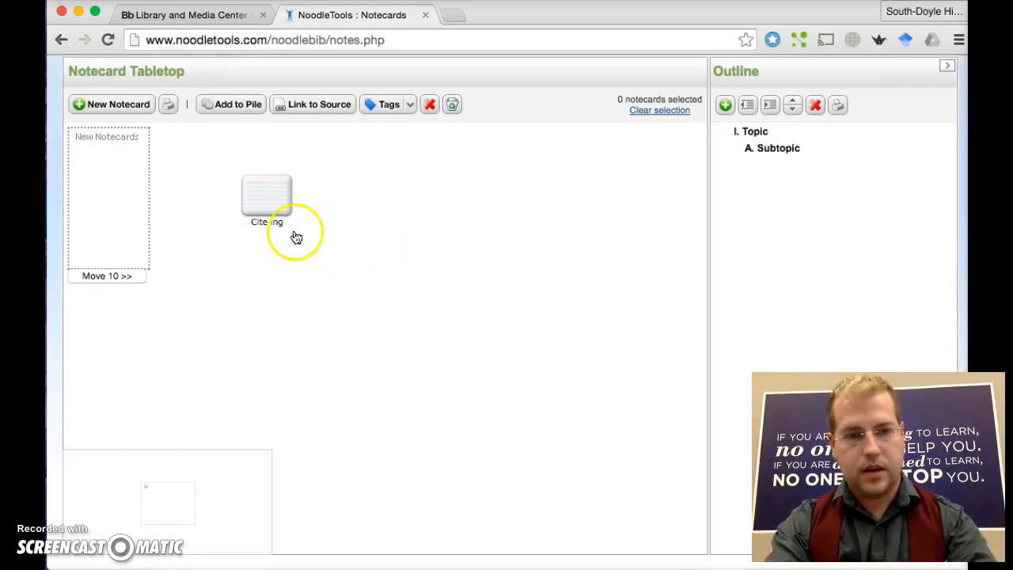
pyautogui.rightClick(277, 216)
pyautogui.rightClick(261, 187)
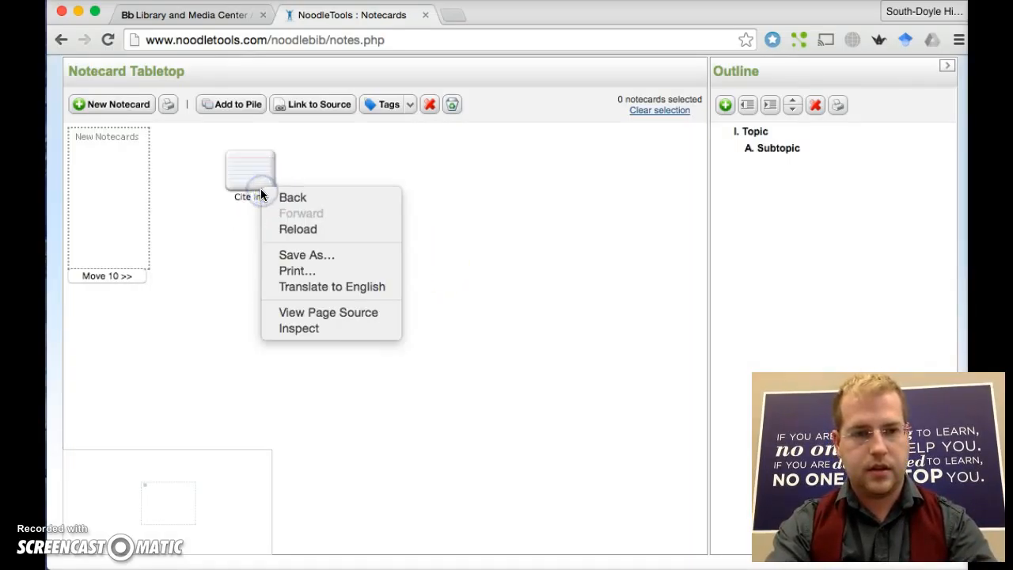
pyautogui.click(244, 109)
pyautogui.click(239, 105)
pyautogui.click(240, 106)
pyautogui.click(511, 340)
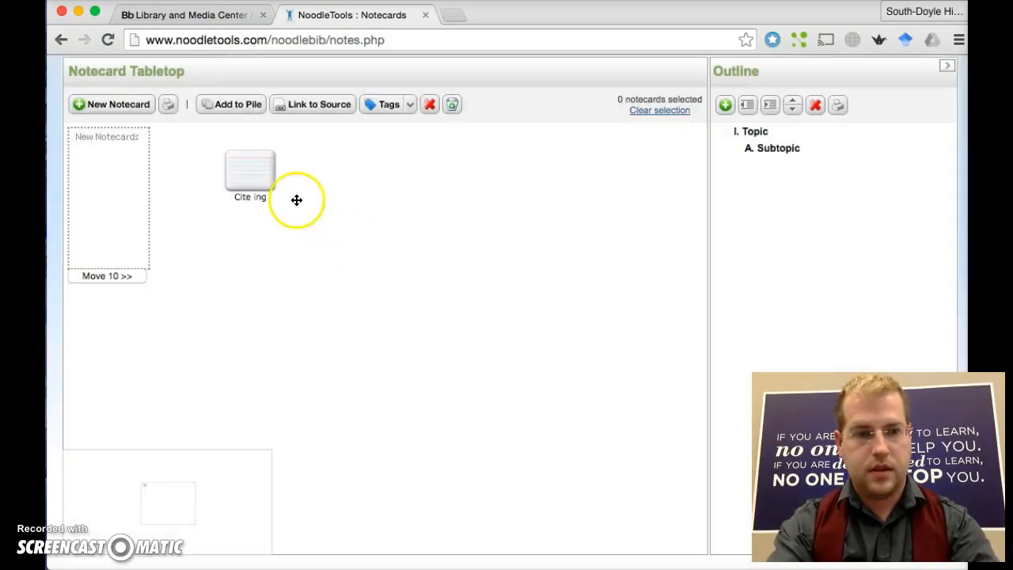
pyautogui.keyDown('ctrl'); pyautogui.click(260, 174); pyautogui.keyUp('ctrl')
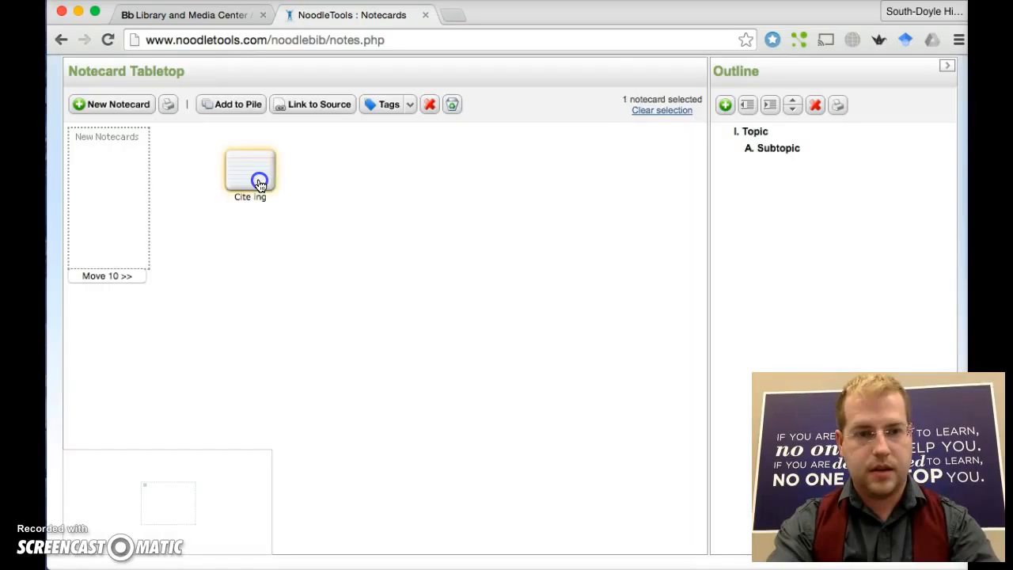
pyautogui.click(236, 111)
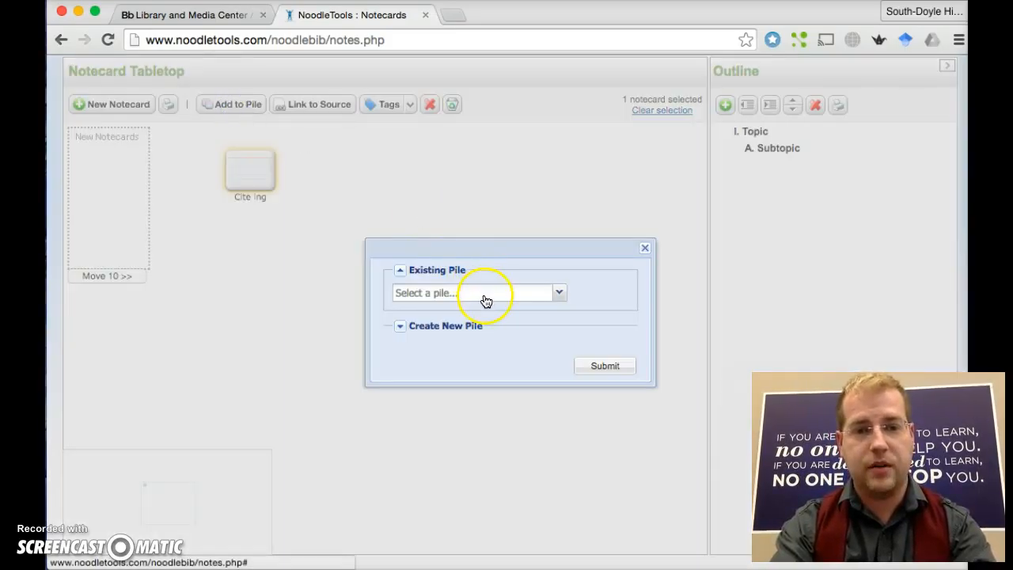
pyautogui.click(401, 325)
pyautogui.click(426, 326)
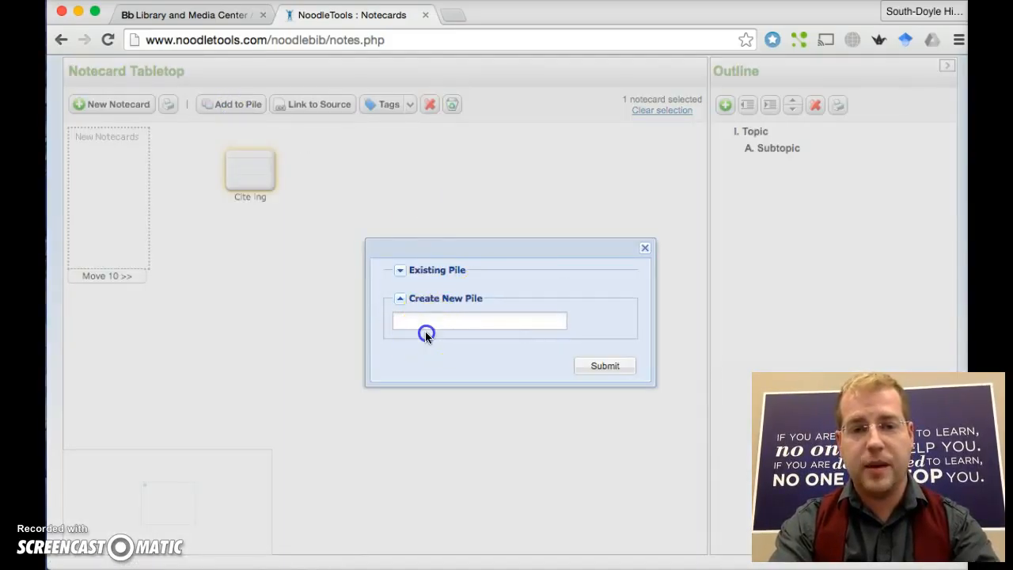
pyautogui.click(423, 324)
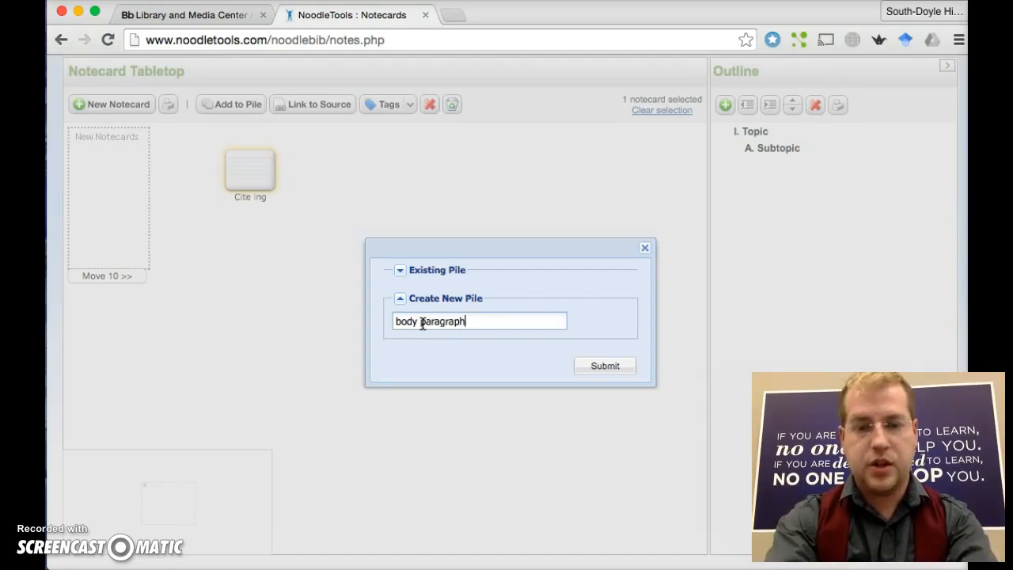
pyautogui.click(606, 365)
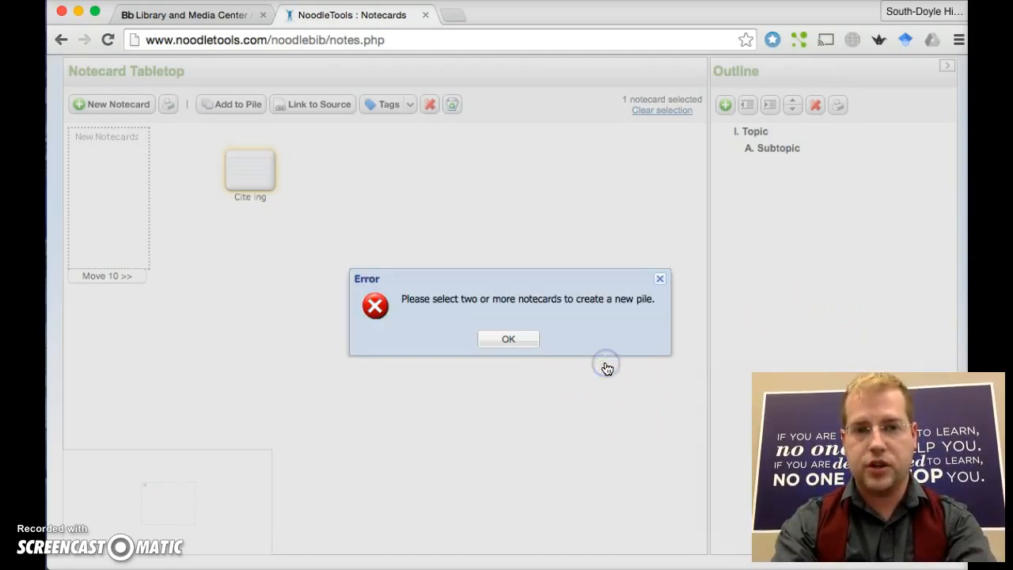
pyautogui.click(535, 339)
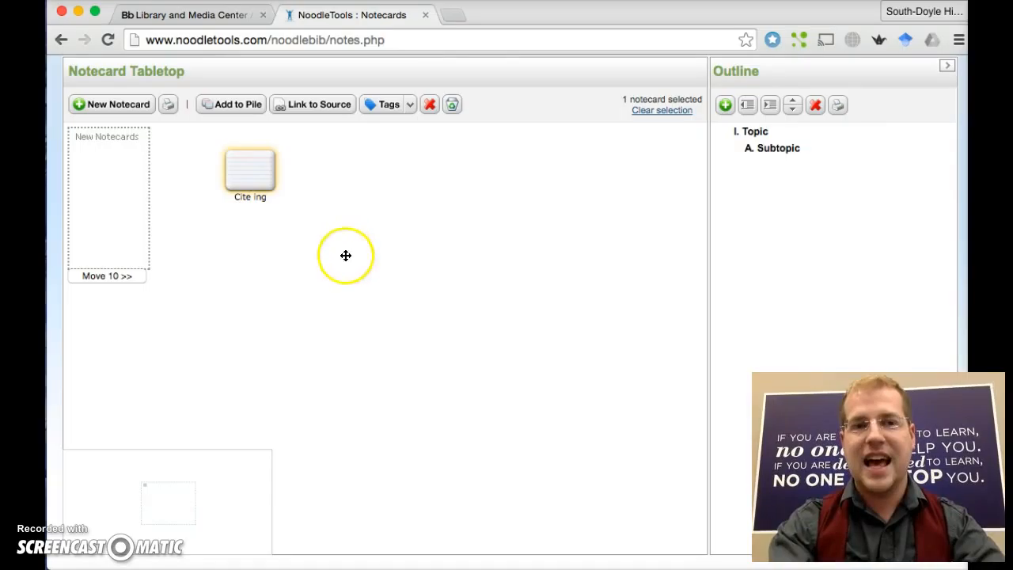
# - Drag the Cite Ing notecard from the tabletop onto A. Subtopic in the Outline panel
pyautogui.moveTo(254, 174); pyautogui.dragTo(797, 173)
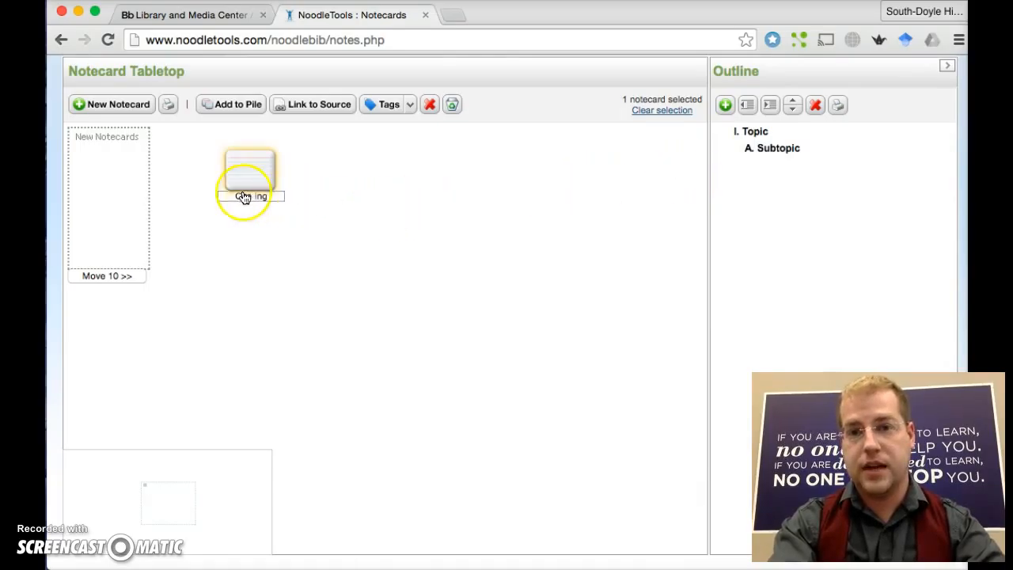
pyautogui.moveTo(255, 169); pyautogui.dragTo(768, 152)
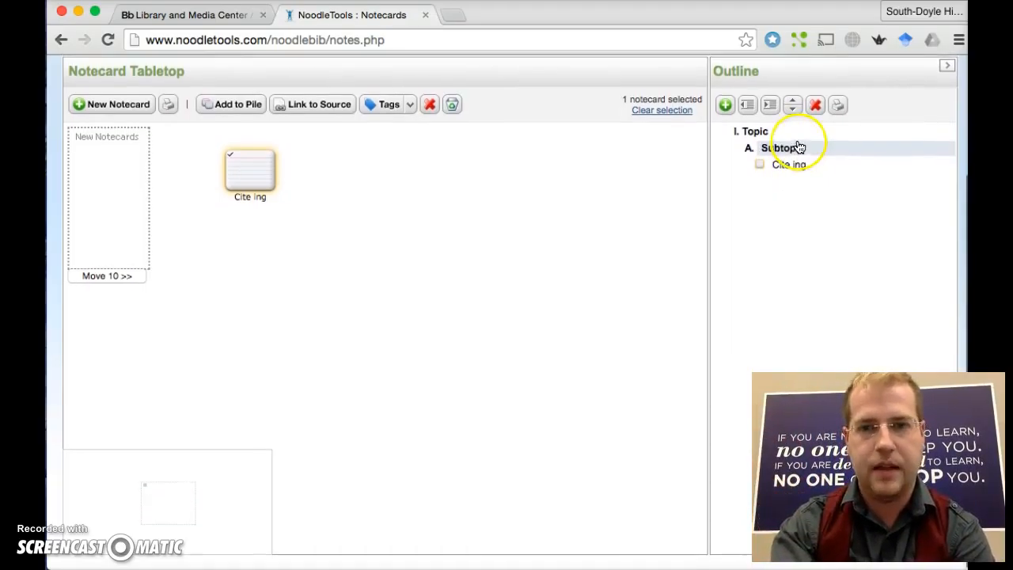
pyautogui.scroll(4, 613, 150)
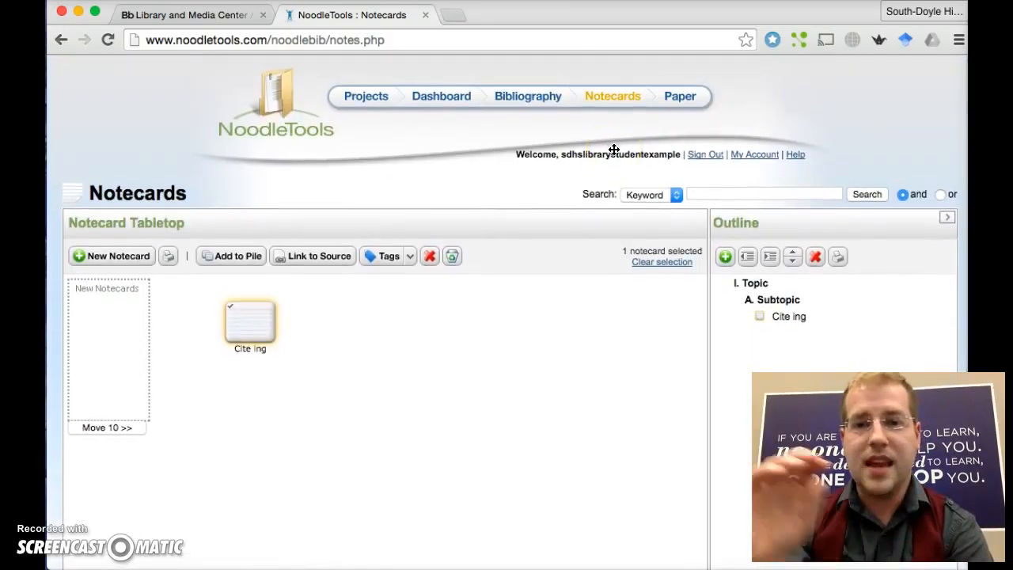
pyautogui.scroll(-4, 613, 150)
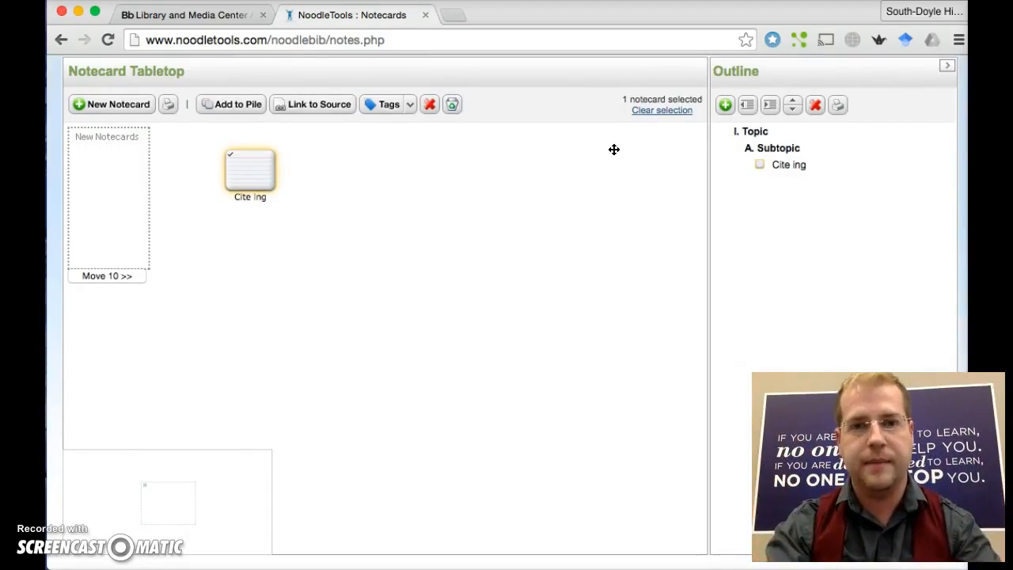
pyautogui.scroll(4, 614, 150)
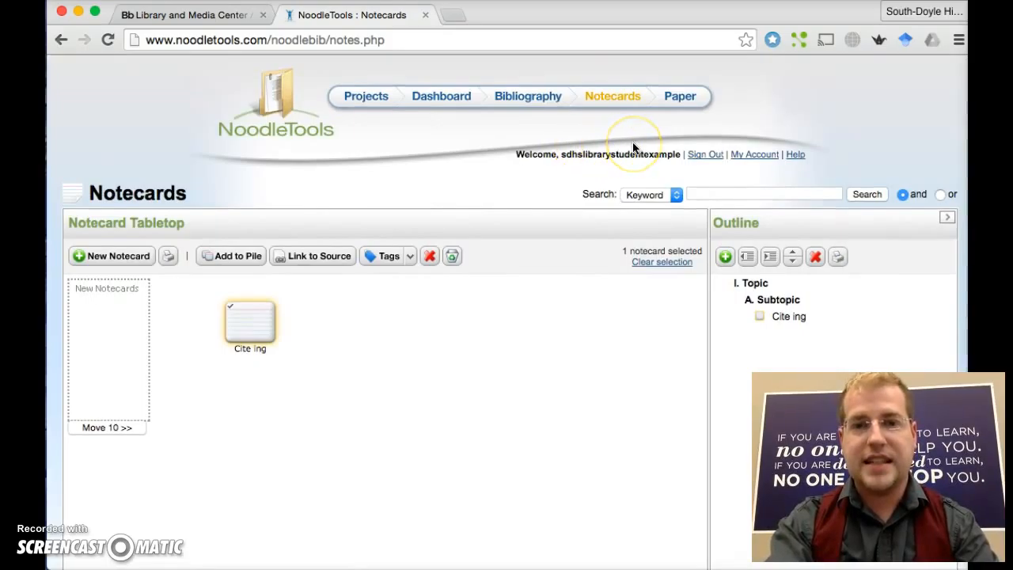
pyautogui.click(682, 96)
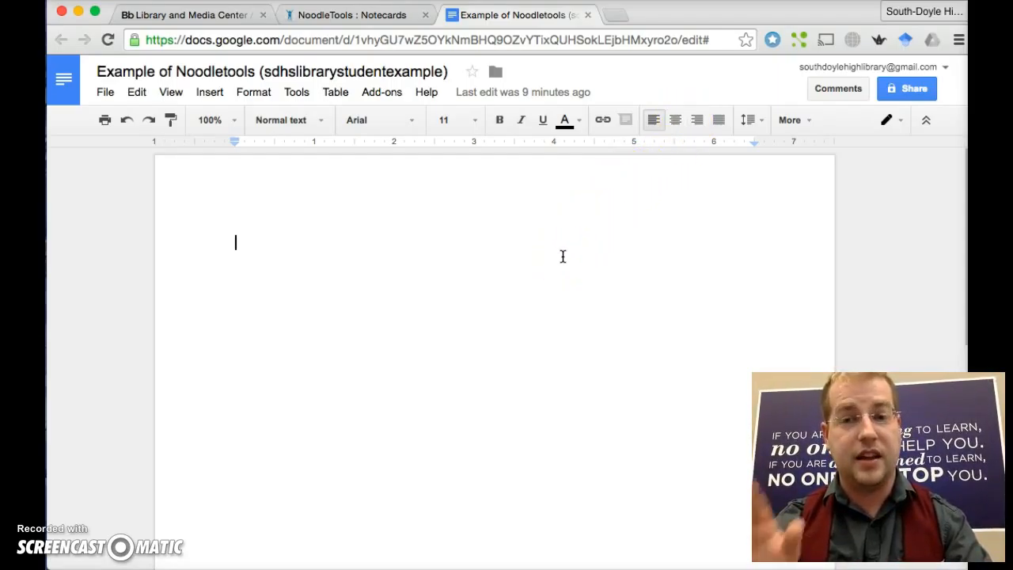
# - Type a line of filler text into the blank paper, browse its menus, then return to NoodleTools
pyautogui.click(507, 259)
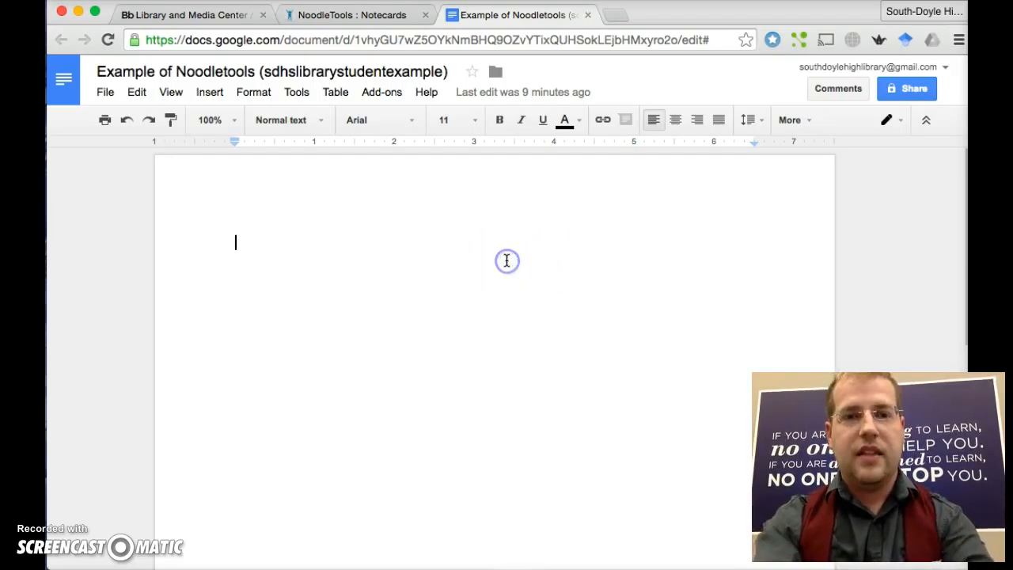
pyautogui.write('jdslakasjhglaksdjflksdajflkadsjf;lkasdjfla;skdjflaksdjflaksdjf')
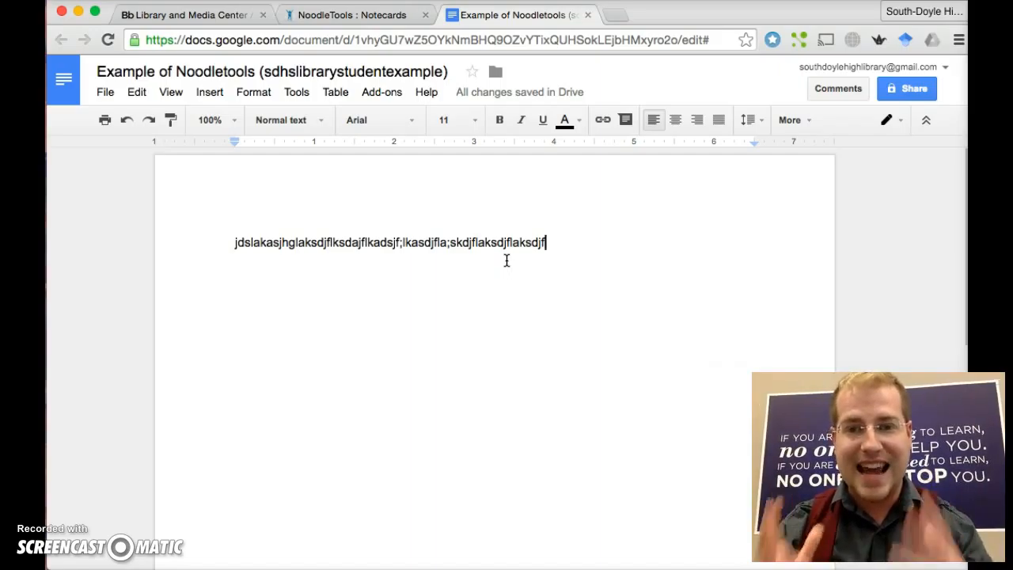
pyautogui.click(247, 93)
pyautogui.moveTo(293, 90)
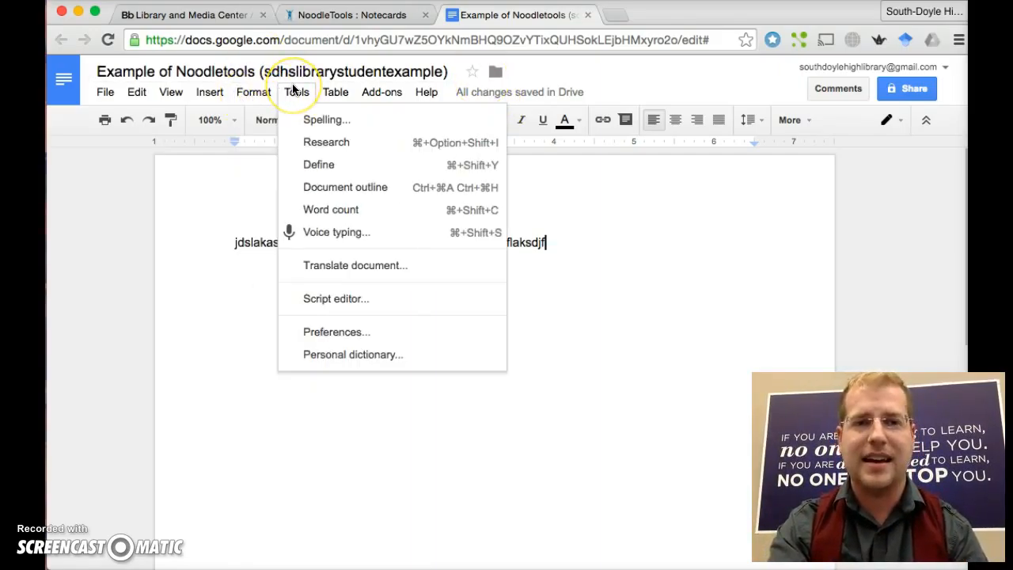
pyautogui.moveTo(346, 97)
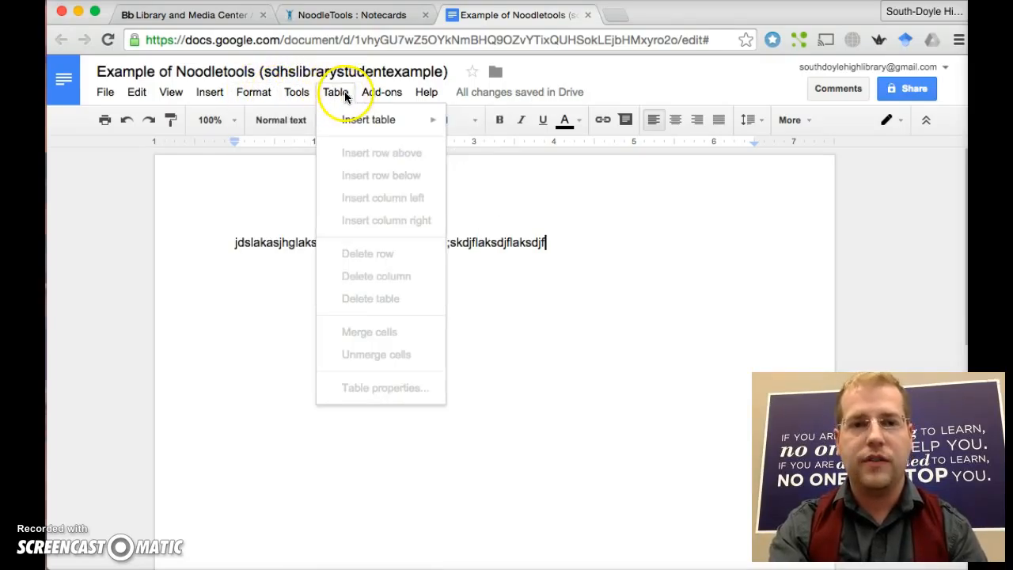
pyautogui.moveTo(432, 93)
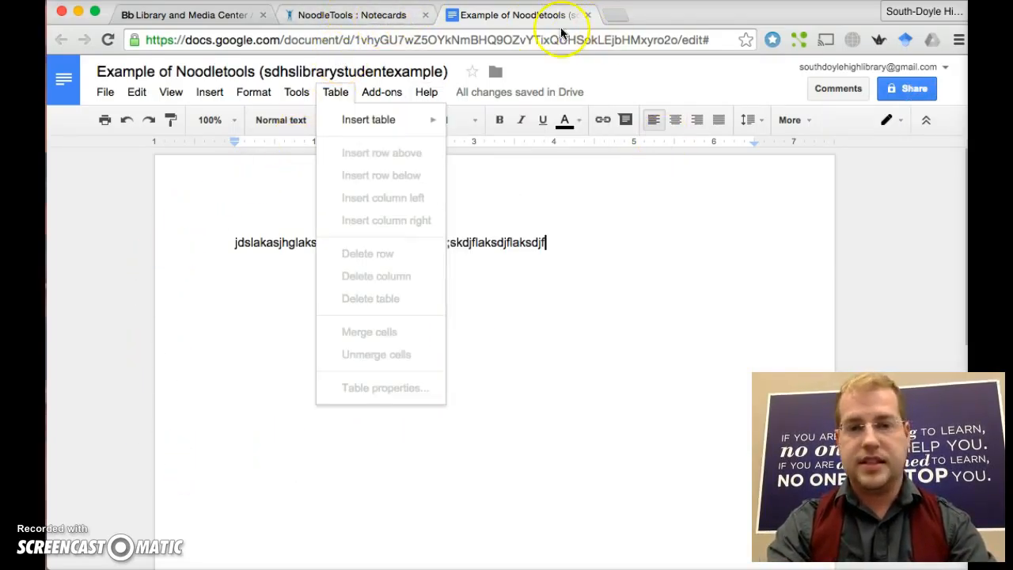
pyautogui.click(380, 15)
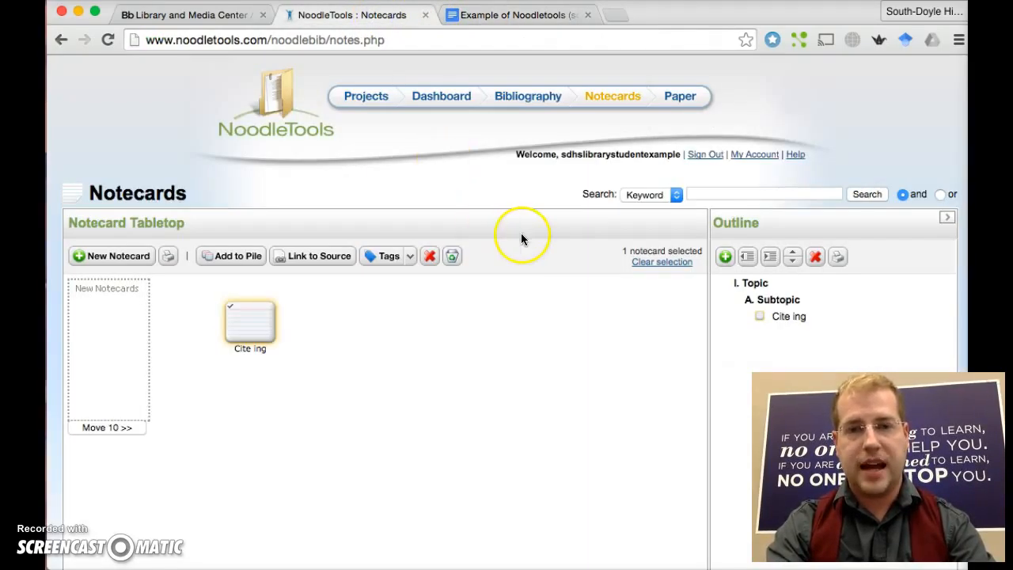
# - Go from the Dashboard to Projects and open the Option menu for Example of Noodletools
pyautogui.click(426, 103)
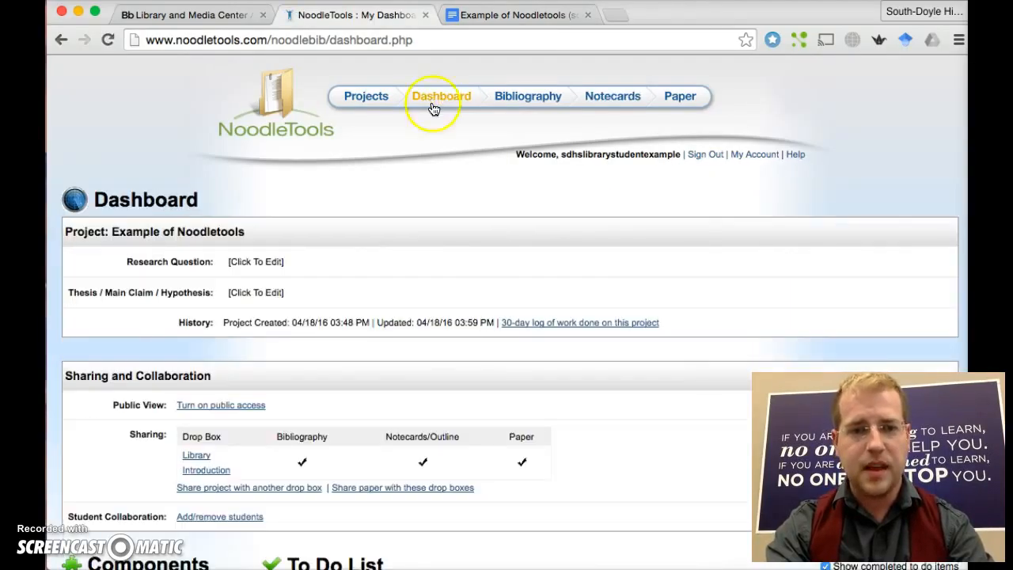
pyautogui.scroll(-1, 468, 280)
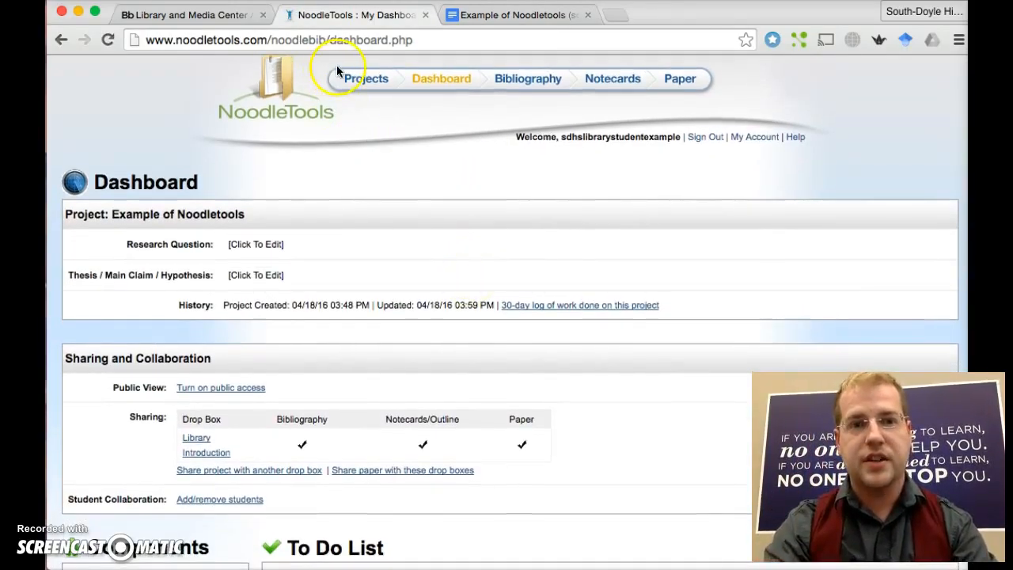
pyautogui.click(356, 79)
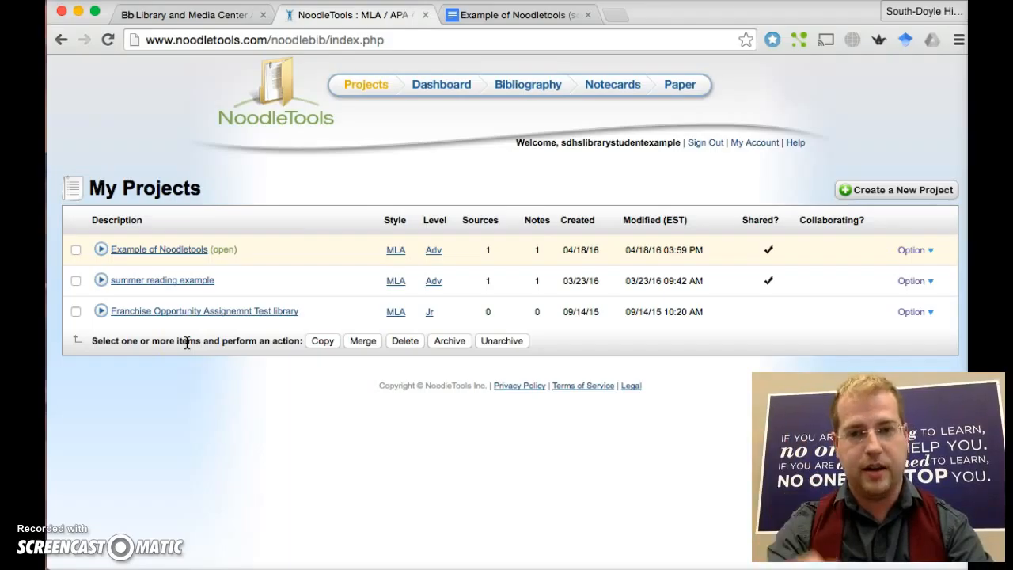
pyautogui.click(931, 255)
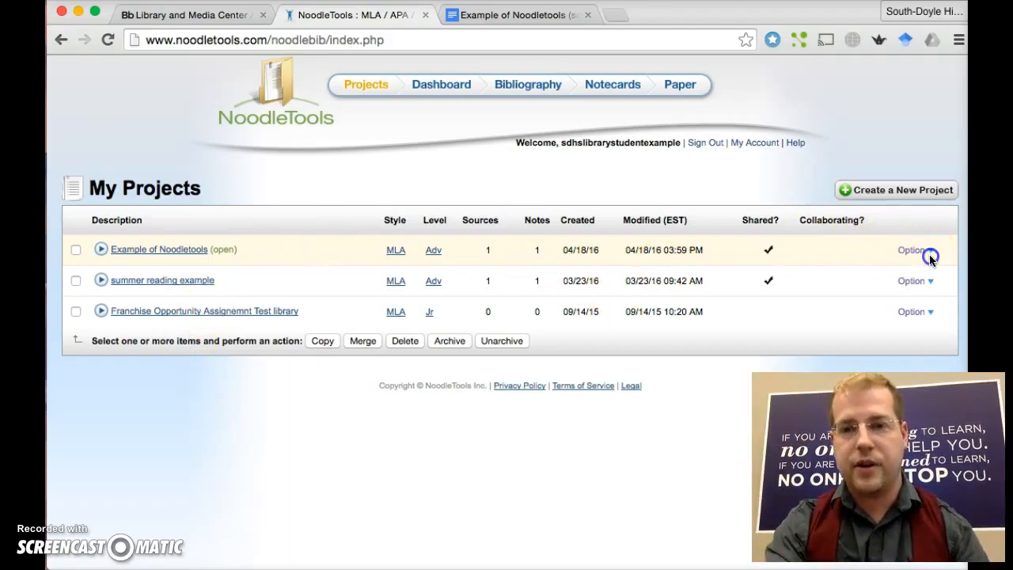